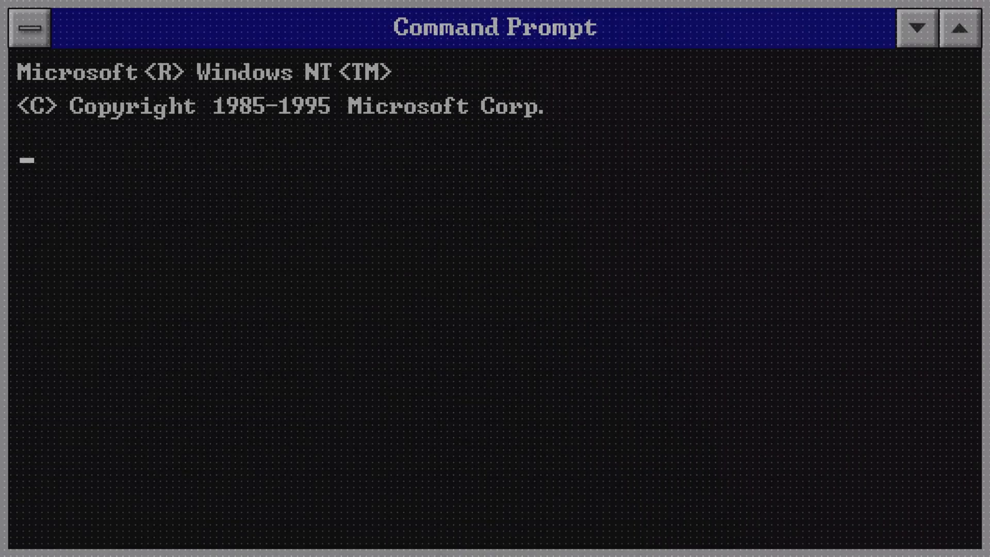
Run NTtoNow.exe from the C:\ command prompt.
text(NTtoNow.exe)
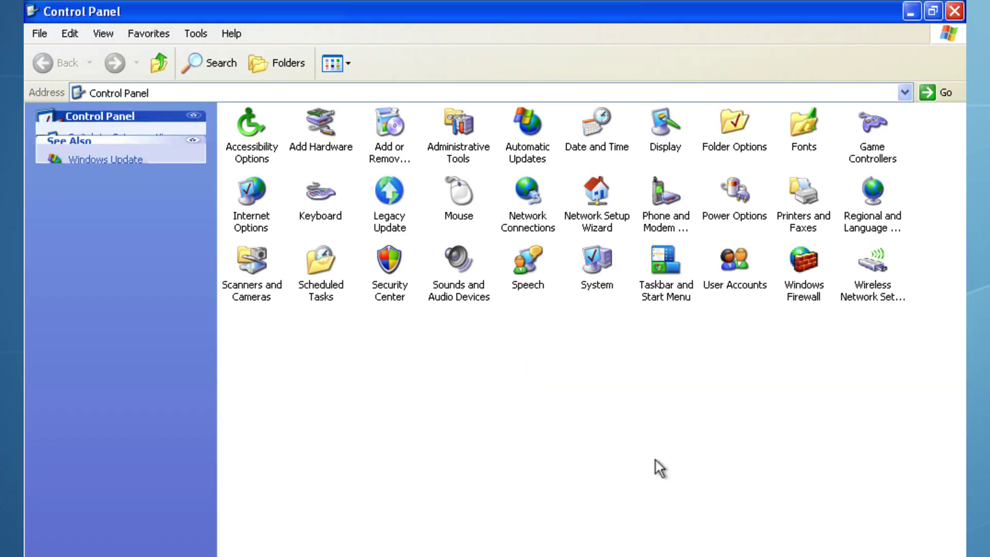
Review Windows Firewall's Exceptions, Advanced and General tabs from the XP Control Panel.
click(804, 270)
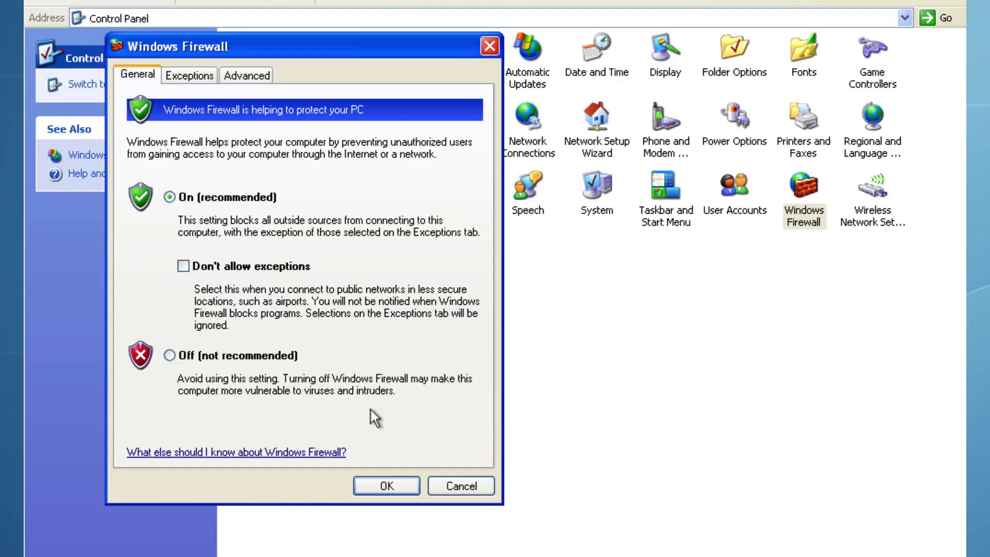
click(187, 72)
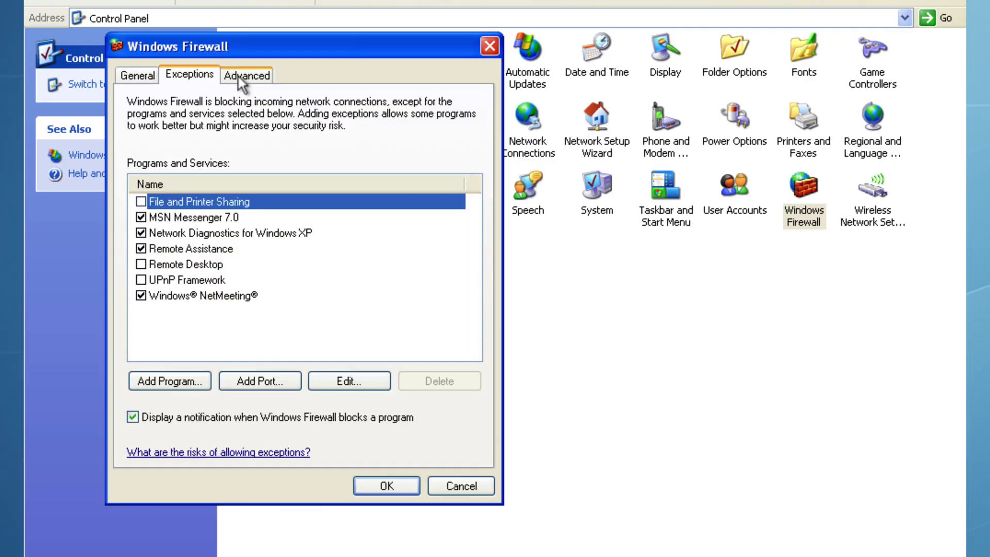
click(239, 77)
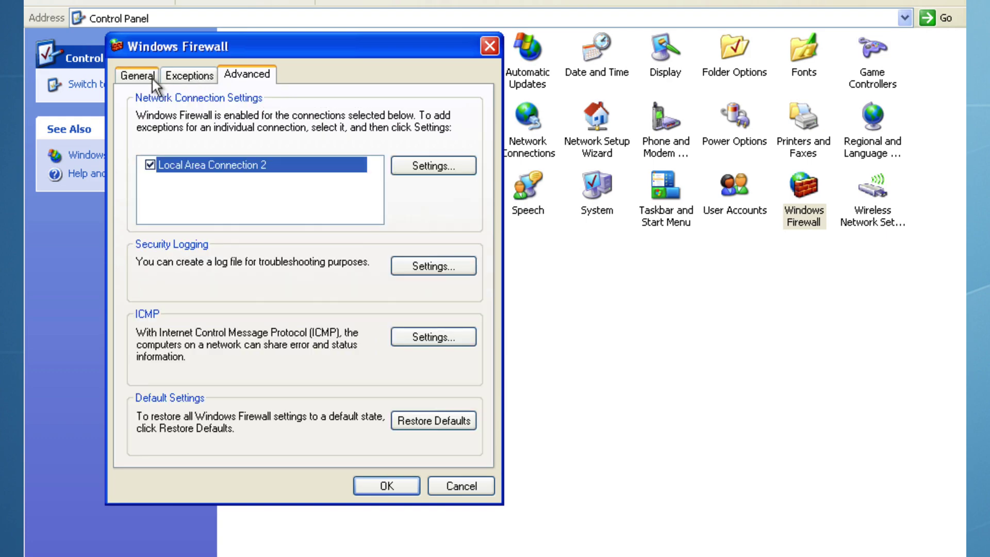
click(152, 76)
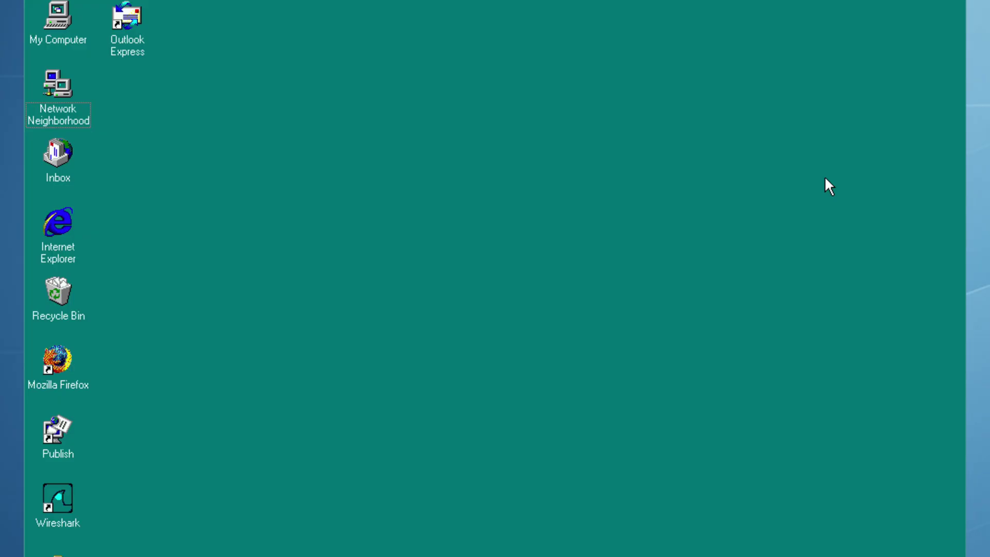
Open the Advanced settings of the TCP/IP protocol from Network Neighborhood properties.
right_click(70, 98)
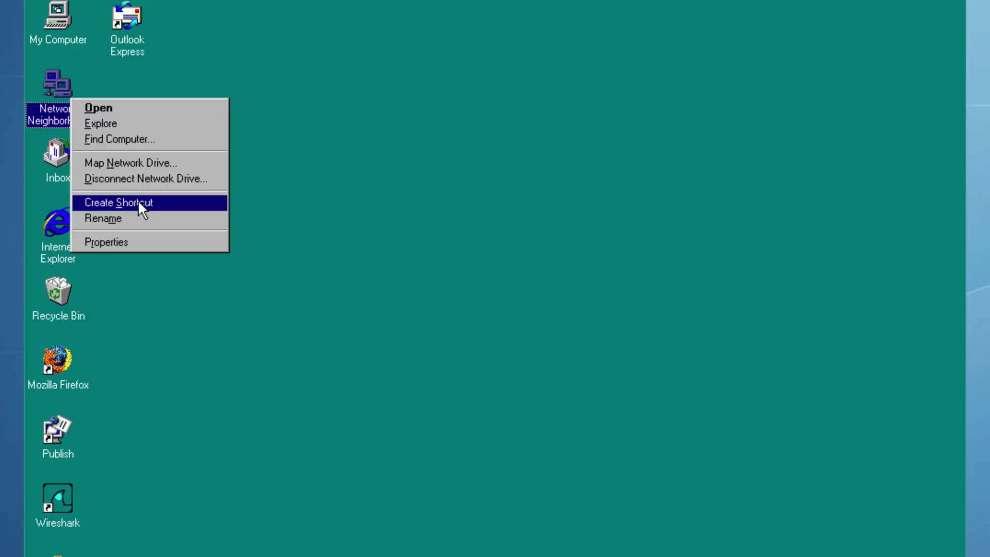
click(148, 240)
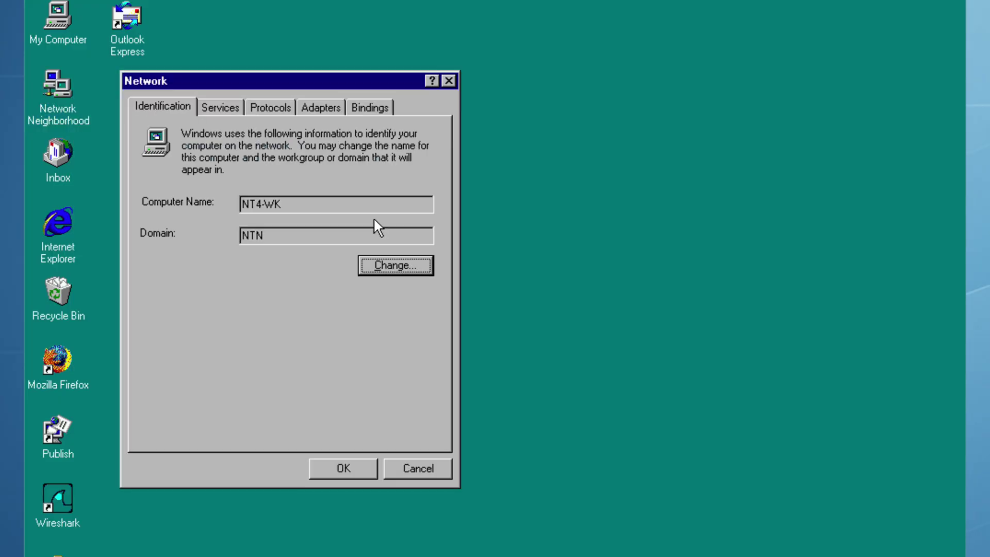
click(285, 109)
click(330, 290)
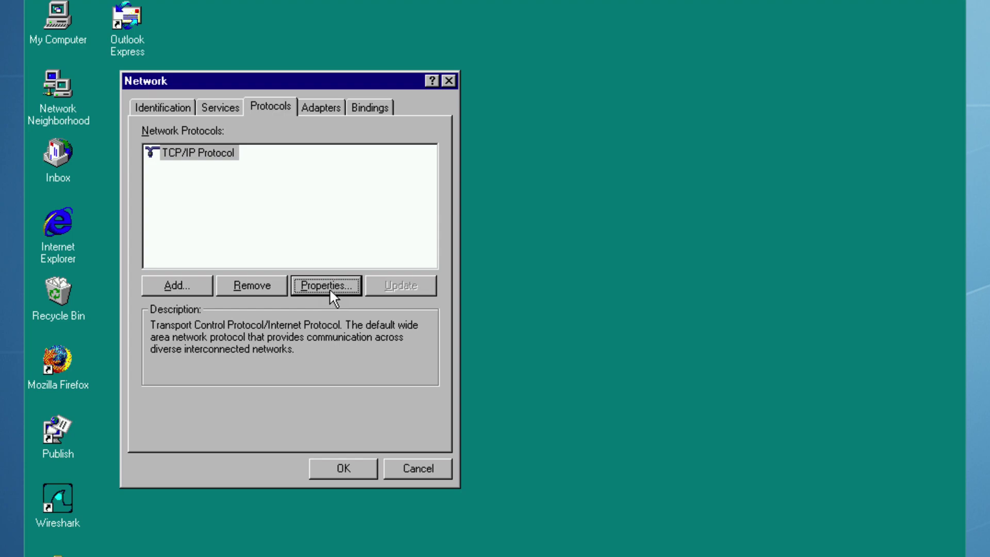
click(403, 447)
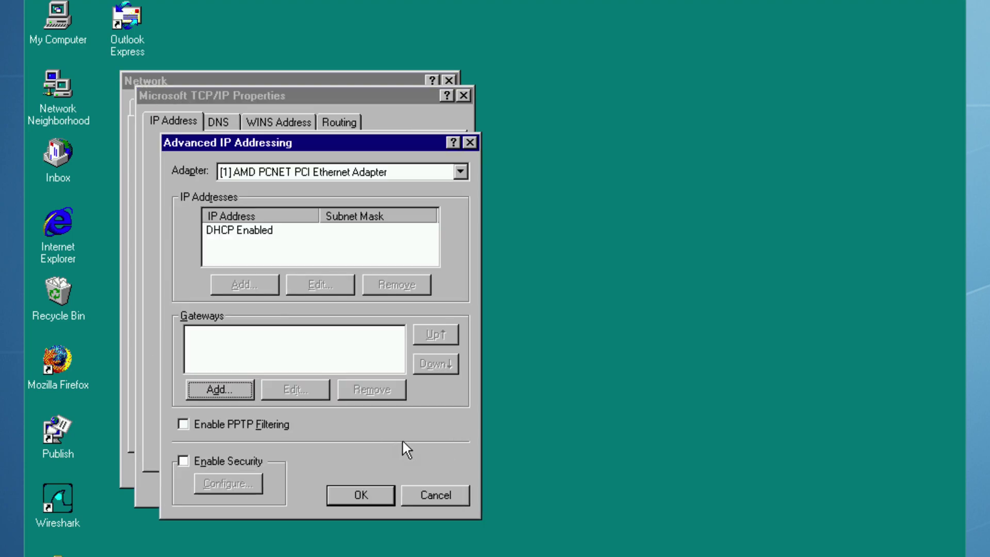
Enable TCP/IP security with TCP and UDP set to Permit Only, and apply the changes.
click(248, 461)
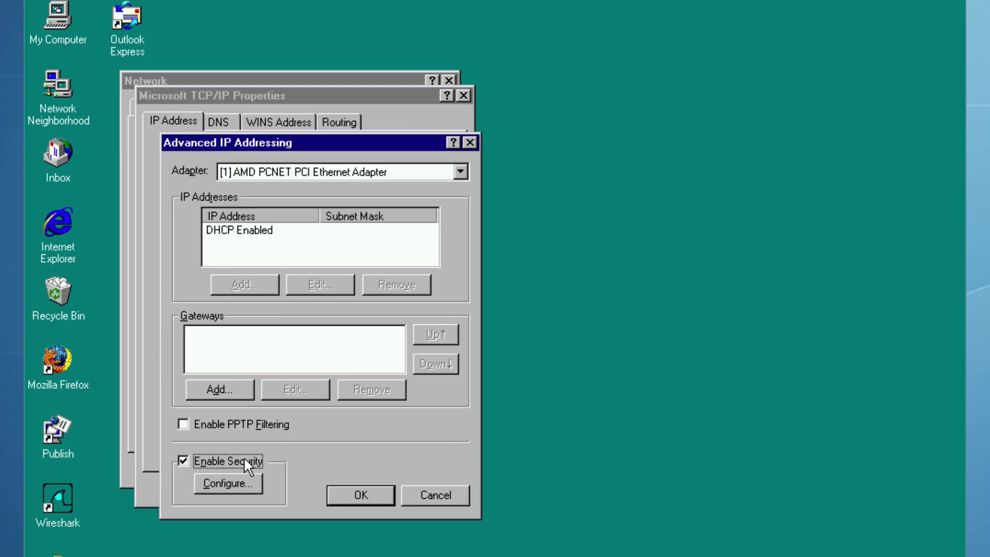
click(233, 481)
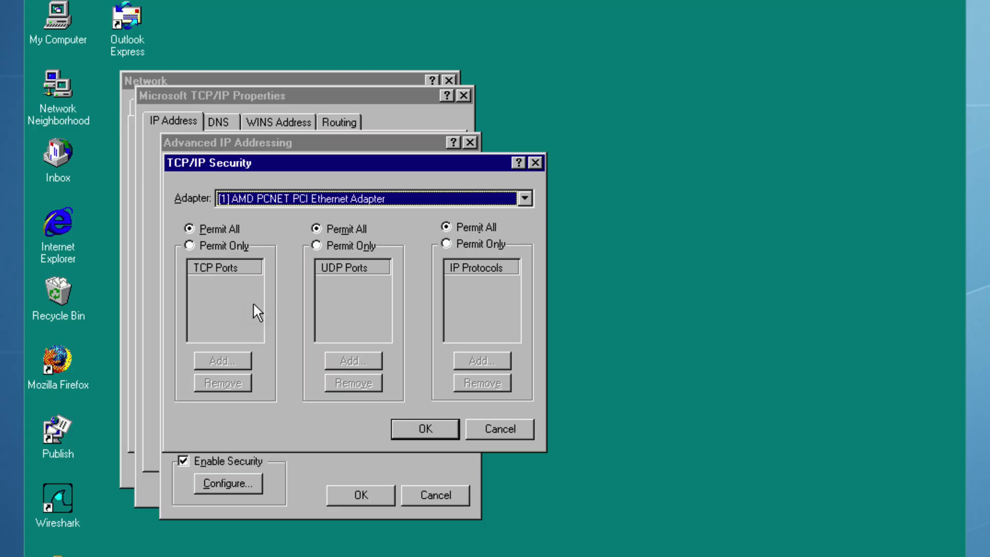
click(238, 246)
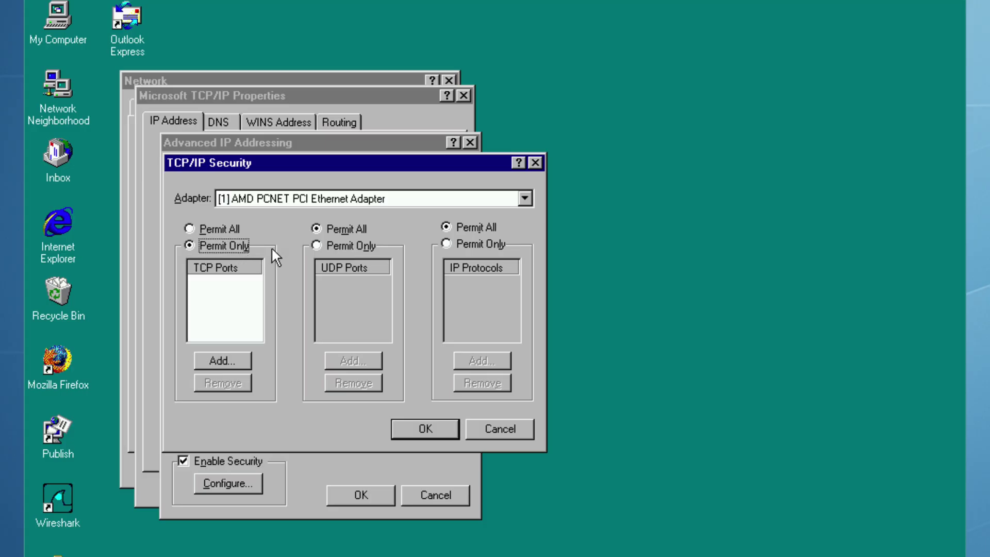
click(355, 246)
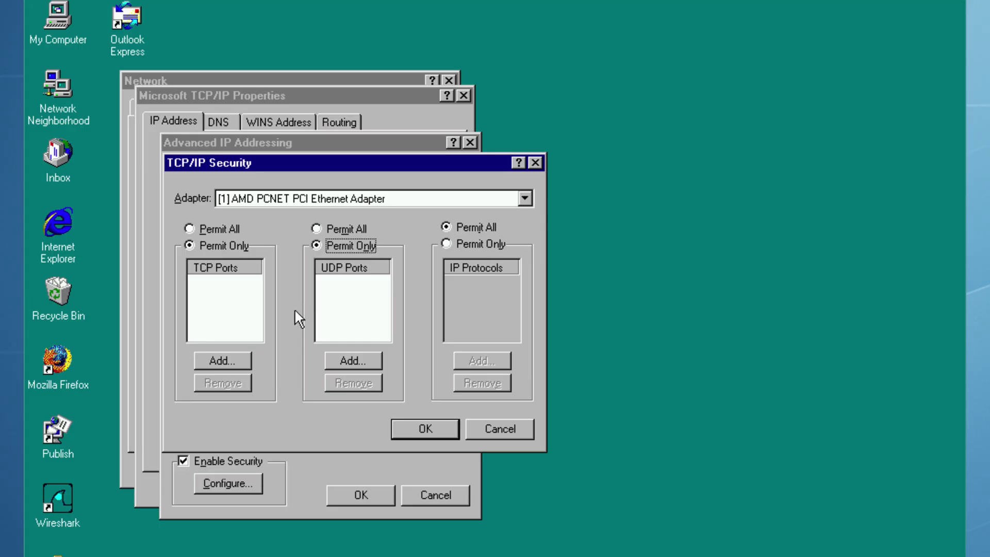
click(406, 431)
click(358, 489)
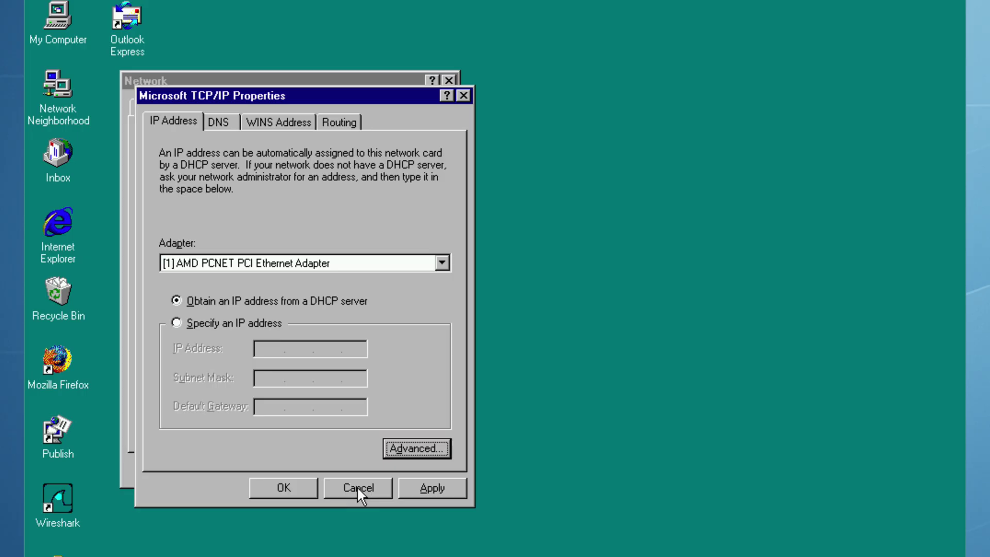
click(277, 480)
click(320, 470)
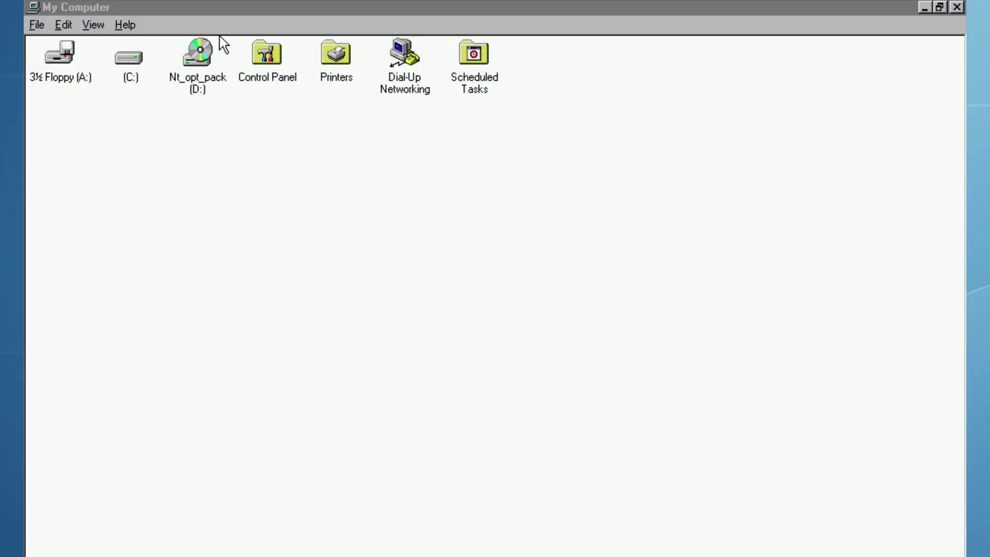
Open the Option Pack CD page full screen and go to its Install page.
double_click(201, 54)
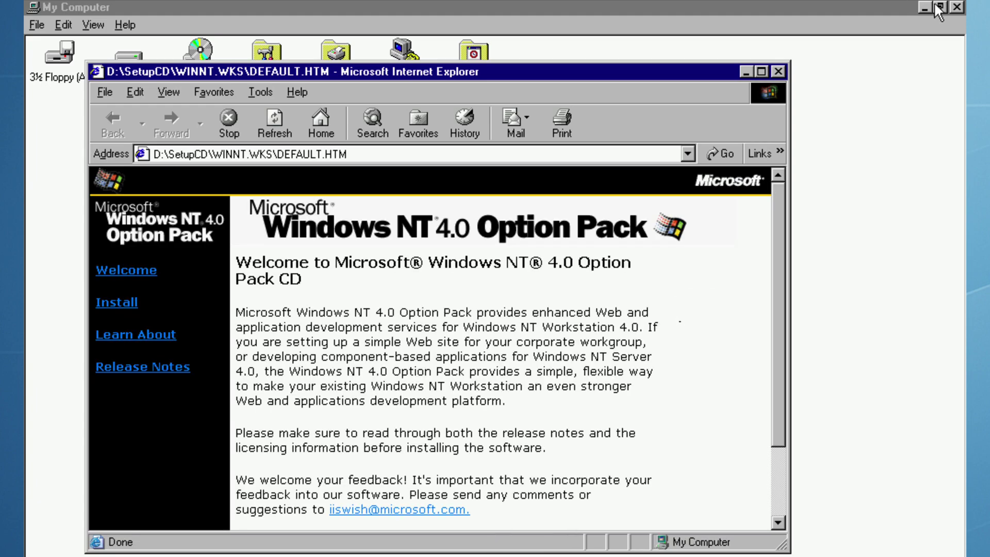
click(954, 8)
click(762, 71)
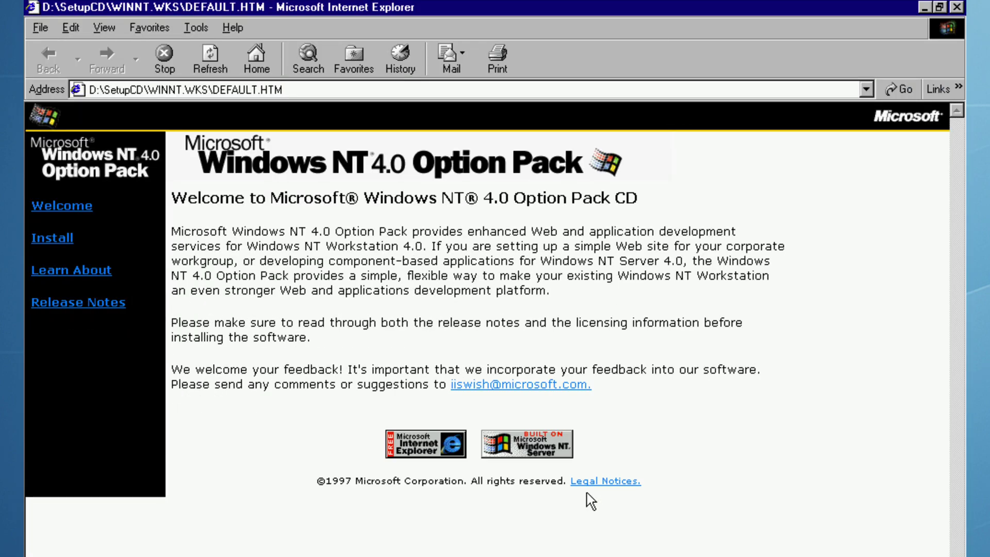
click(50, 238)
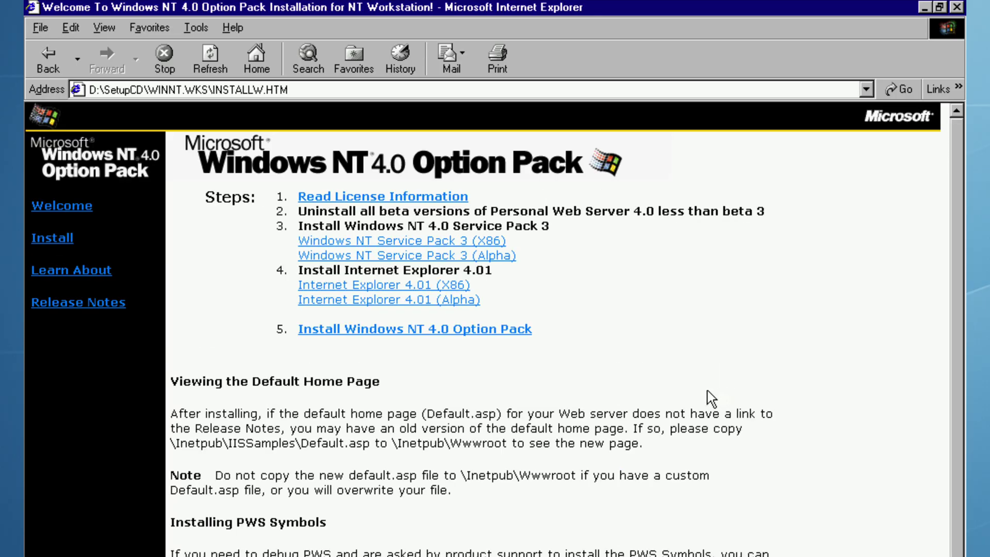
Run the Option Pack setup.exe from the CD, proceeding despite the SP4 warning.
click(464, 330)
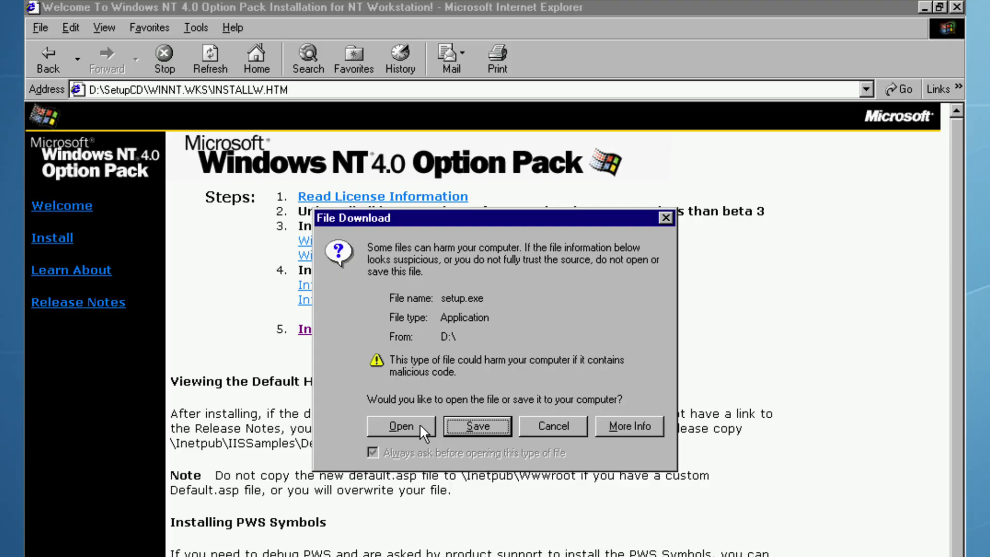
click(401, 425)
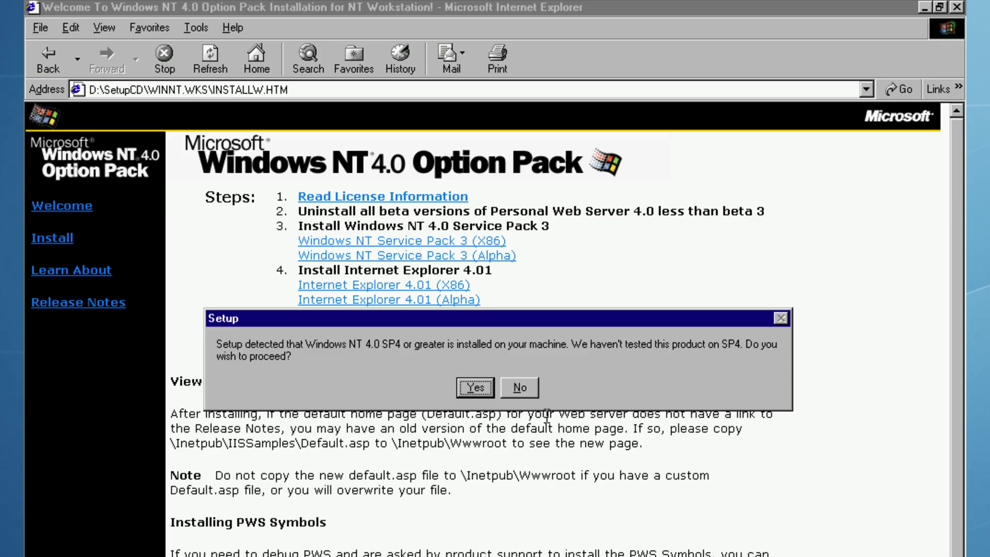
click(490, 391)
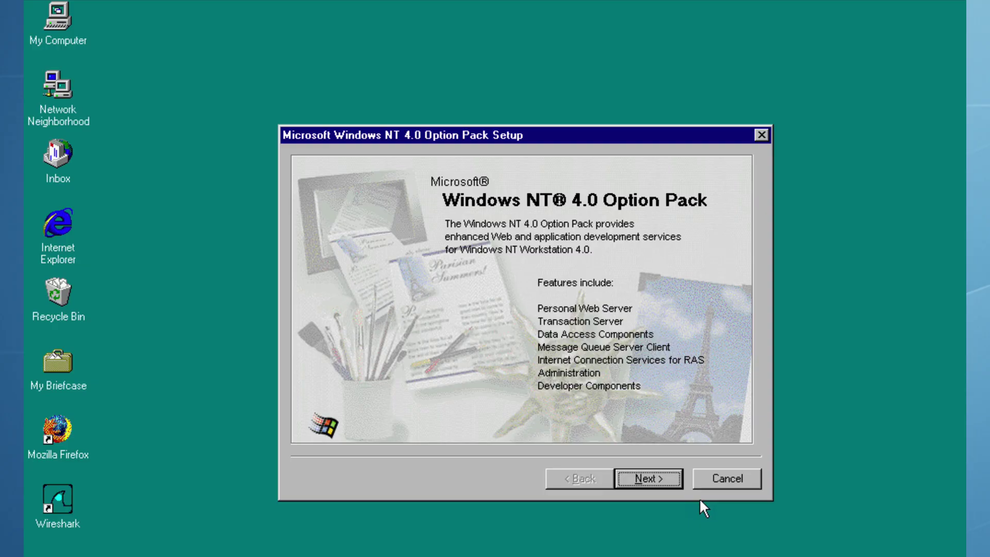
Accept the Option Pack license and choose a Custom installation.
click(652, 485)
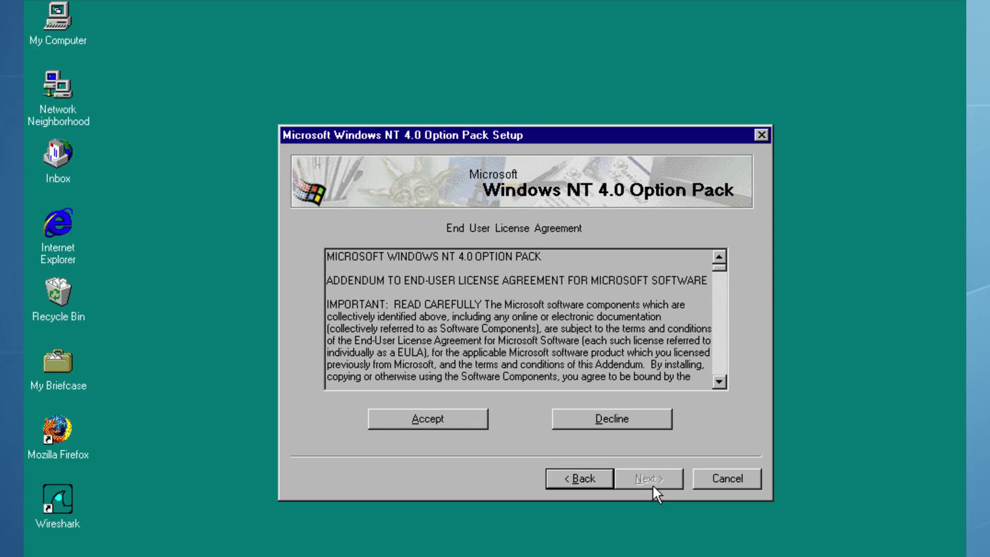
click(429, 419)
click(399, 374)
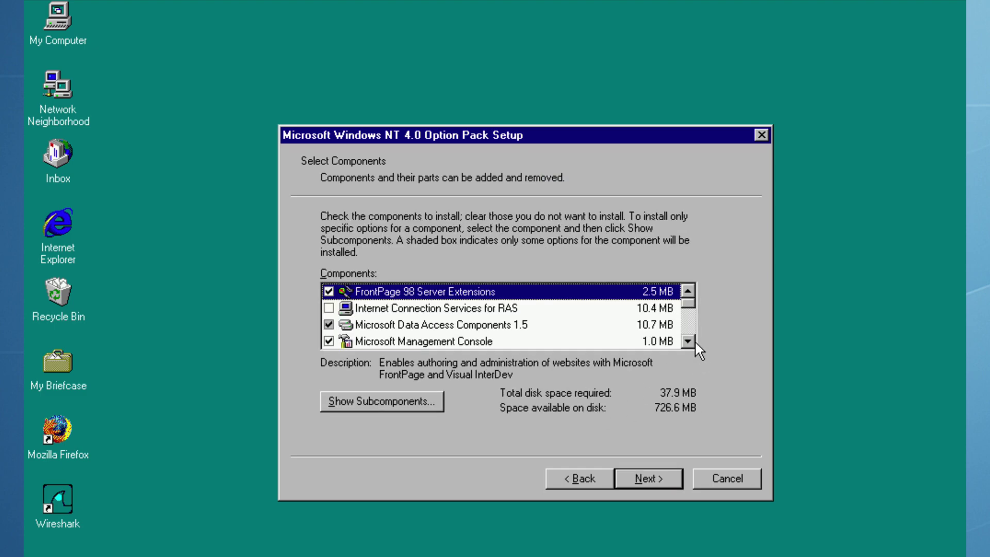
Review the component list, including Internet Connection Services for RAS.
click(693, 341)
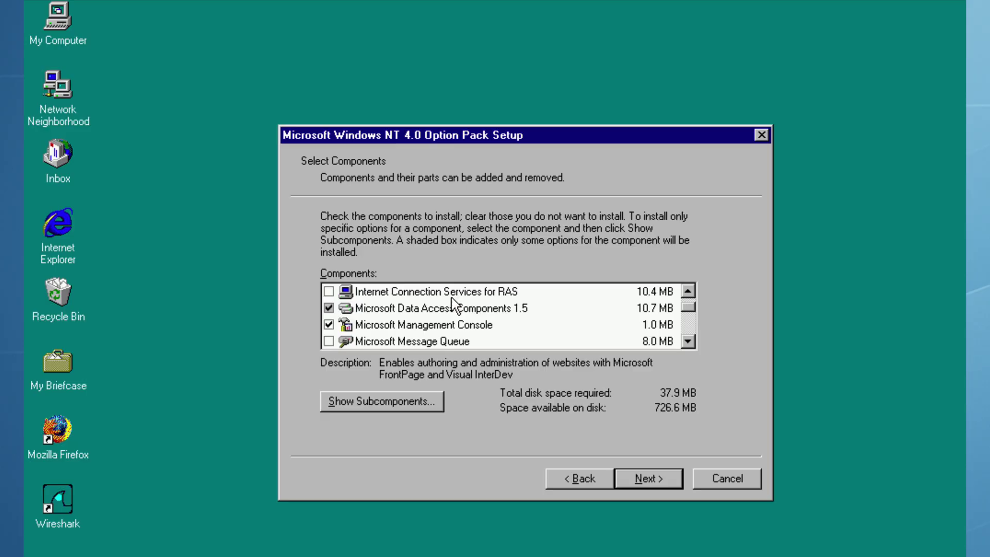
click(467, 293)
click(688, 336)
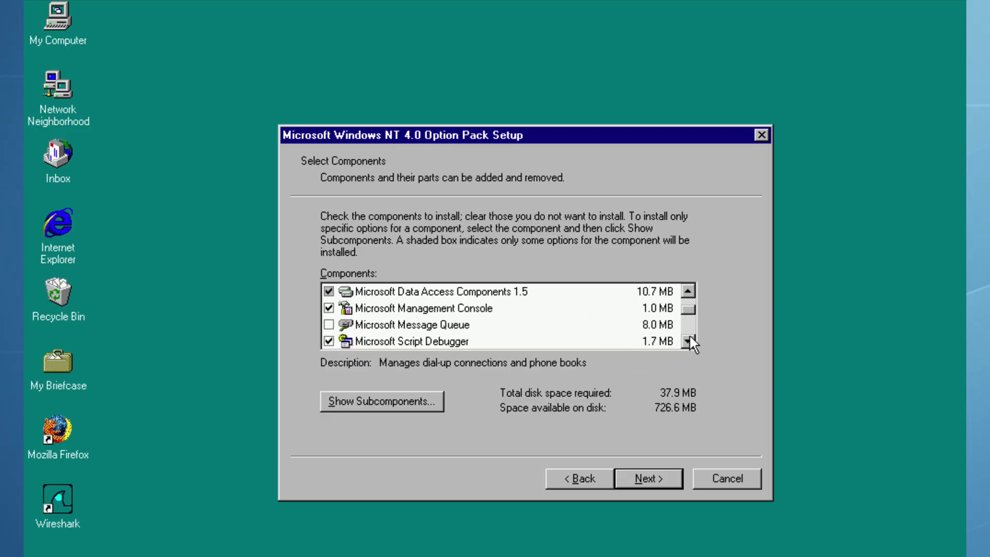
click(689, 336)
click(689, 336)
click(689, 335)
click(689, 335)
click(687, 341)
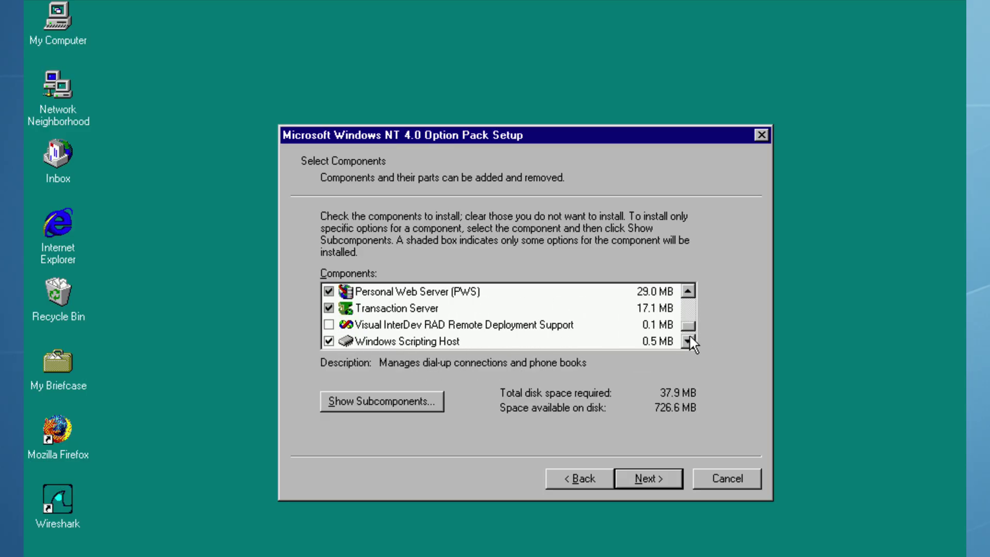
click(688, 341)
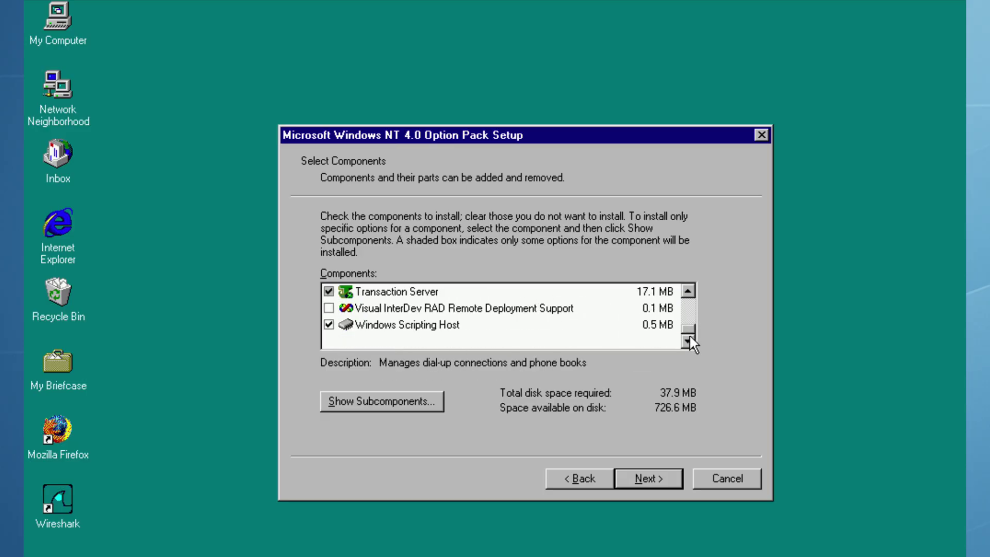
Keep default components, Personal Web Server folders, C:\Program Files\Mts and local administration to begin installing.
click(661, 478)
click(661, 478)
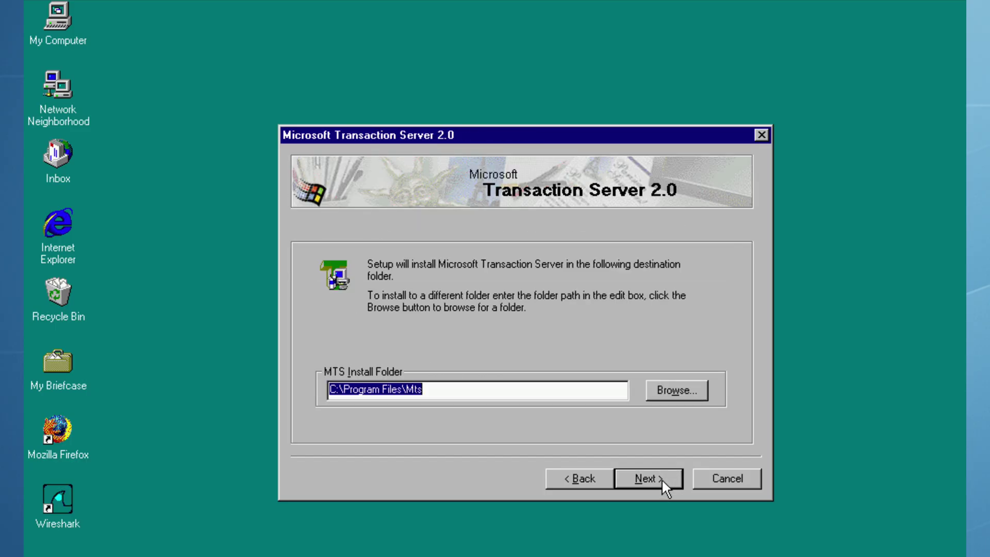
click(661, 479)
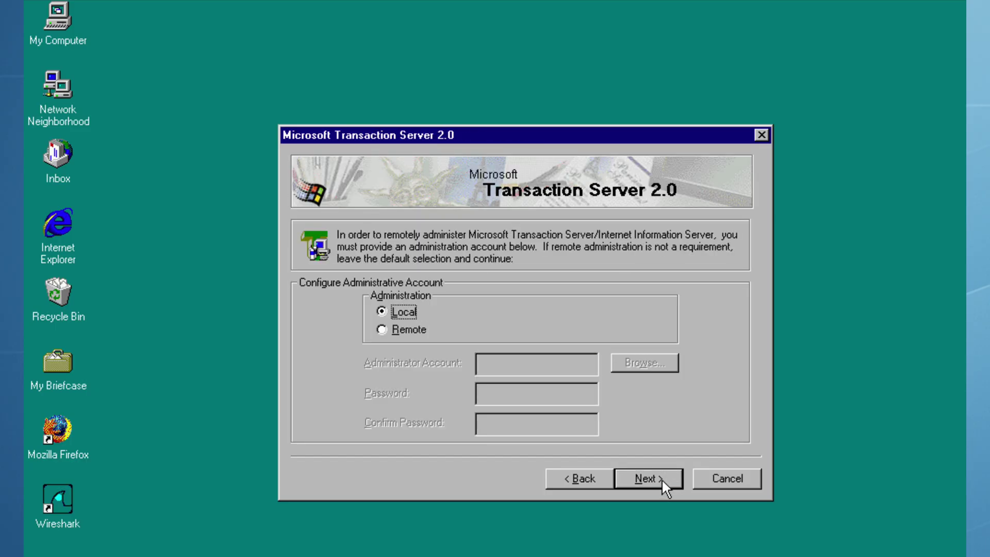
click(660, 478)
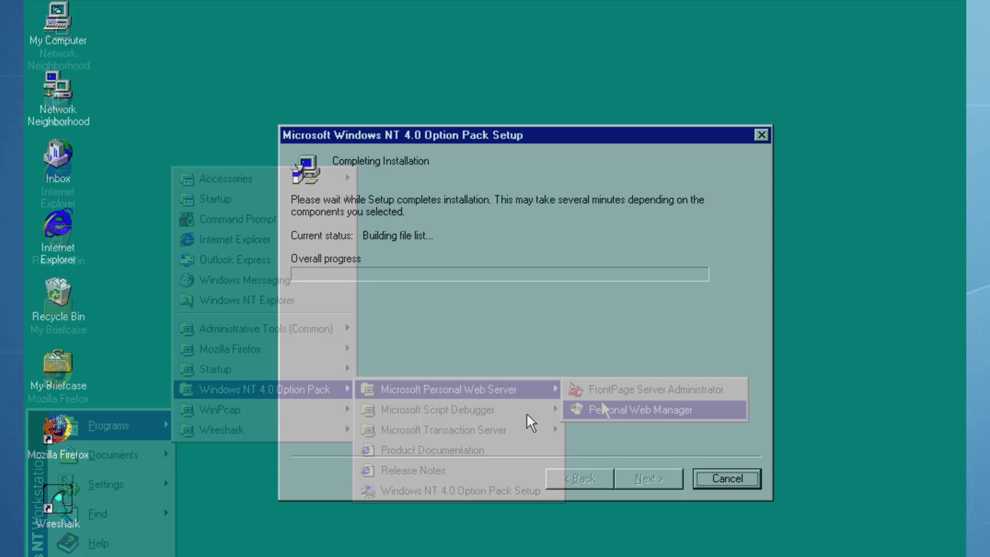
In Personal Web Manager, inspect the wwwroot files index, undercons and webcount.
click(603, 410)
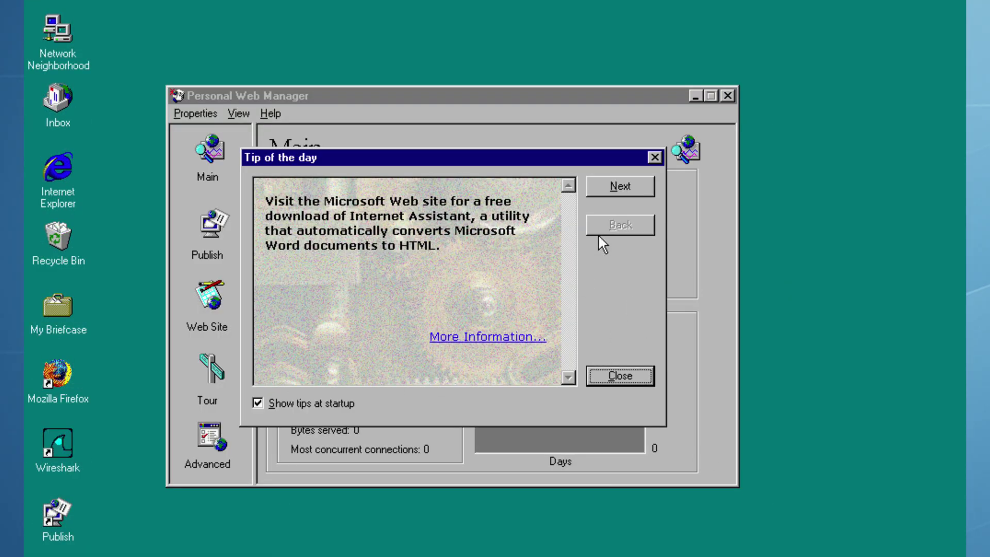
key(Return)
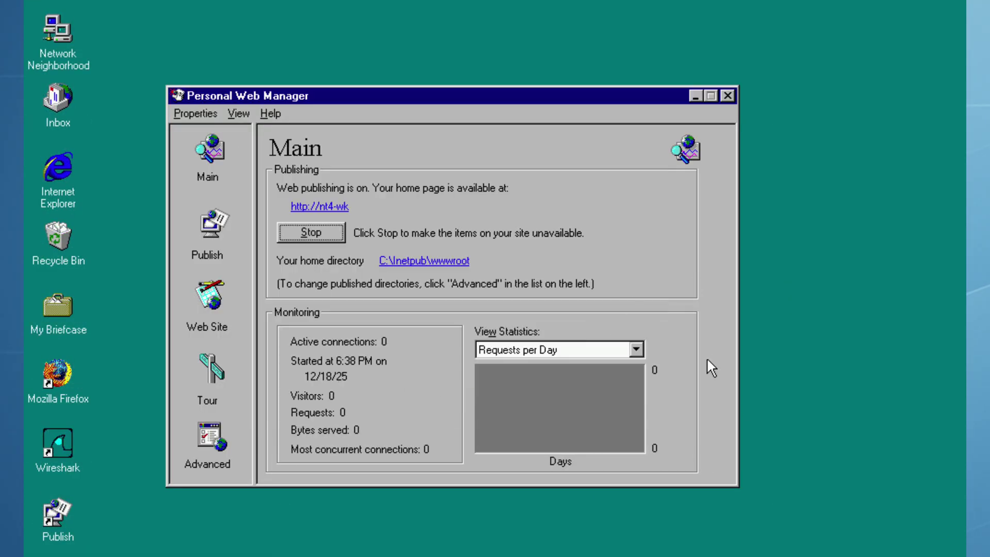
click(446, 261)
click(288, 283)
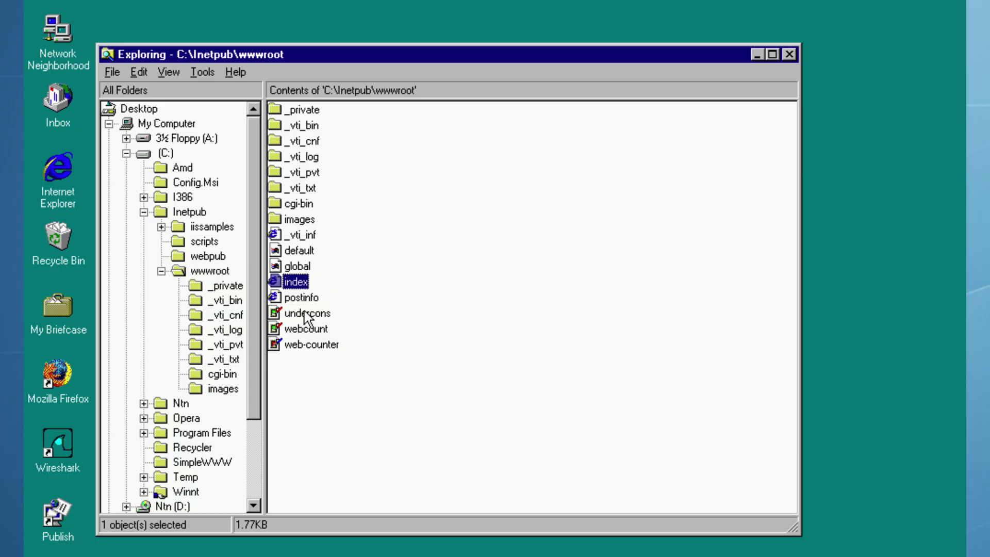
click(305, 314)
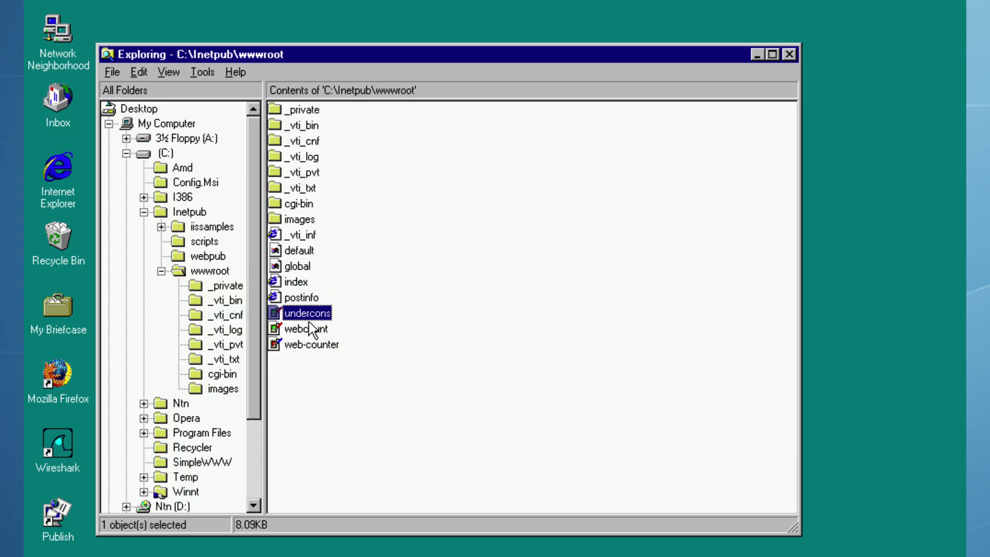
click(311, 328)
click(789, 54)
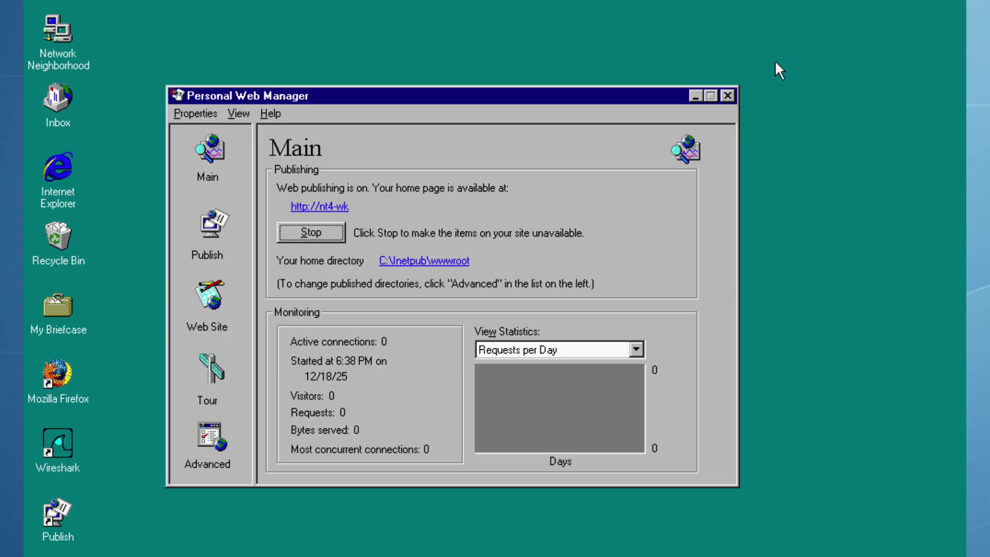
click(211, 444)
click(209, 155)
click(310, 207)
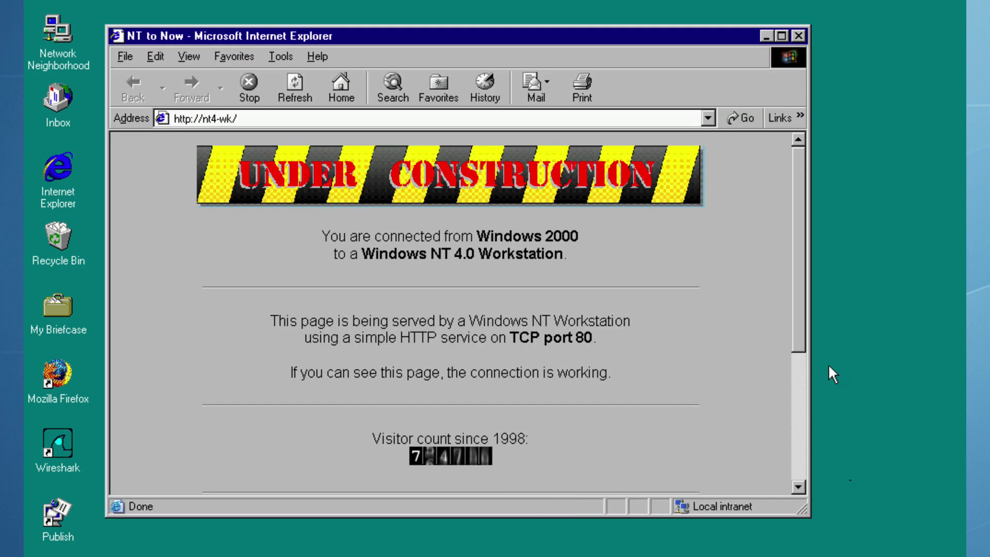
click(781, 35)
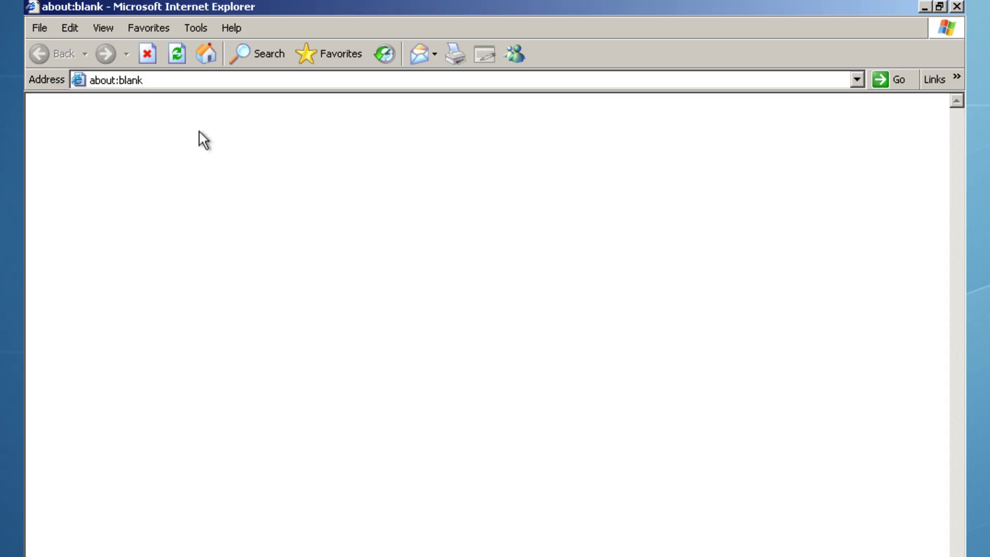
click(204, 81)
text(http:)
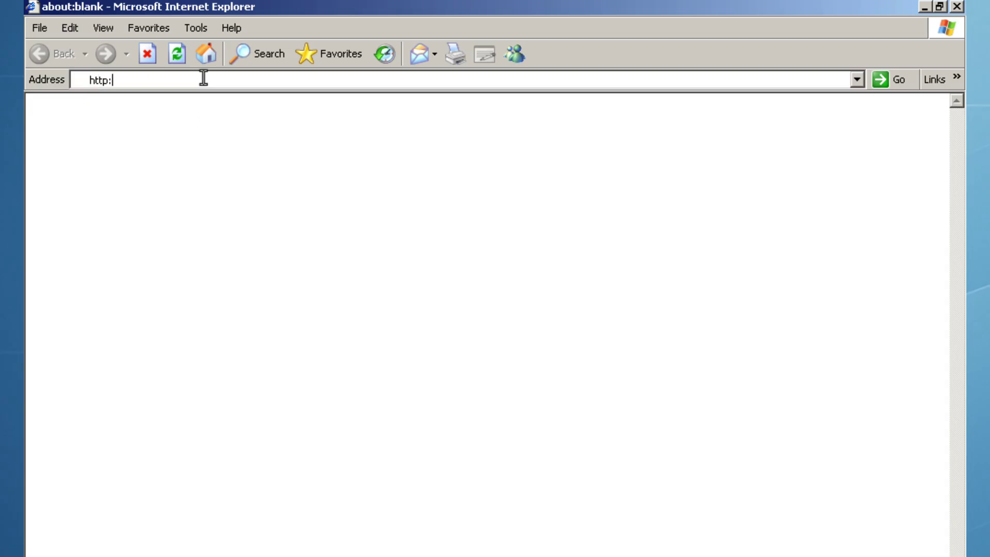
text(//nt4-wk)
key(Return)
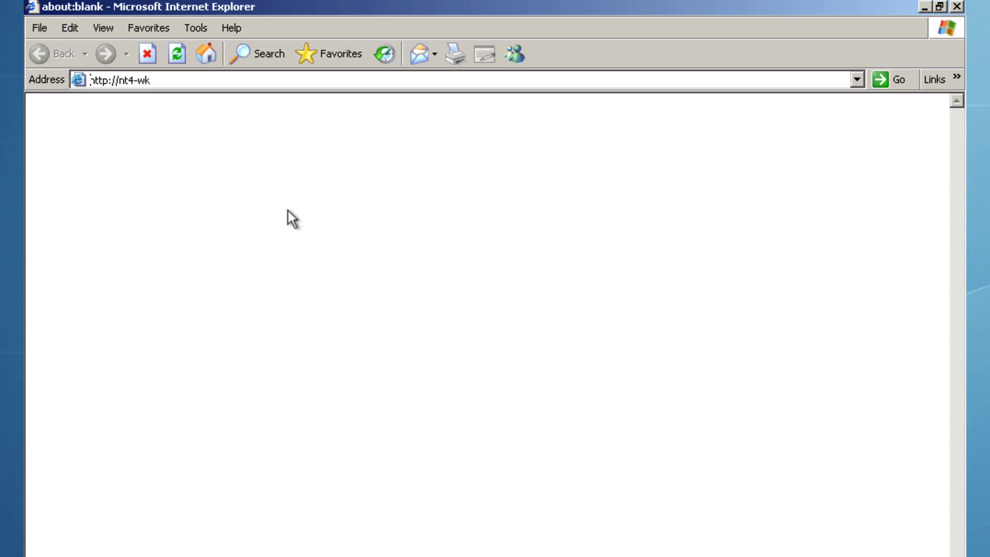
key(alt+Tab)
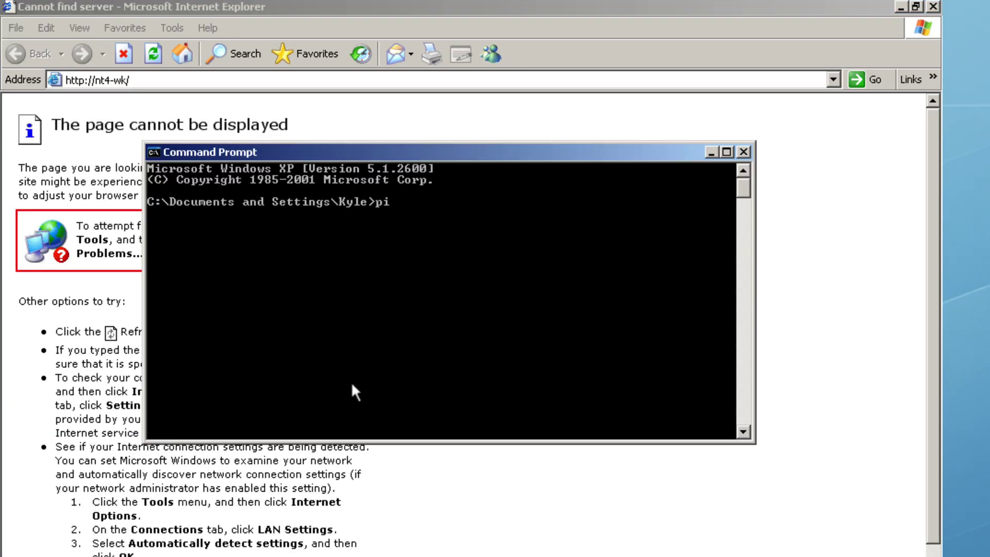
Ping nt4-wk, then open C:\WINDOWS\system32\drivers\etc\hosts in Notepad using All Files.
text(ng nt4-wk)
key(Return)
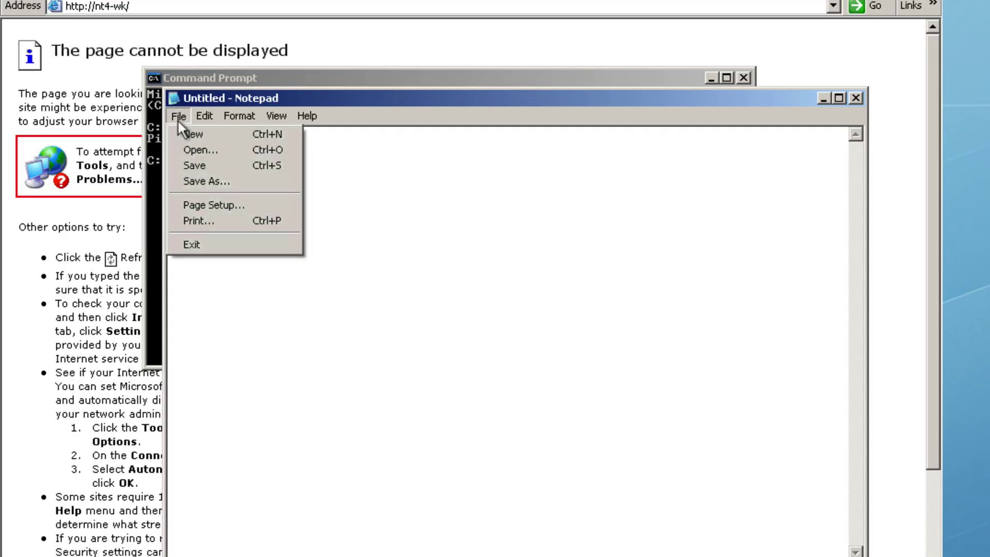
click(191, 224)
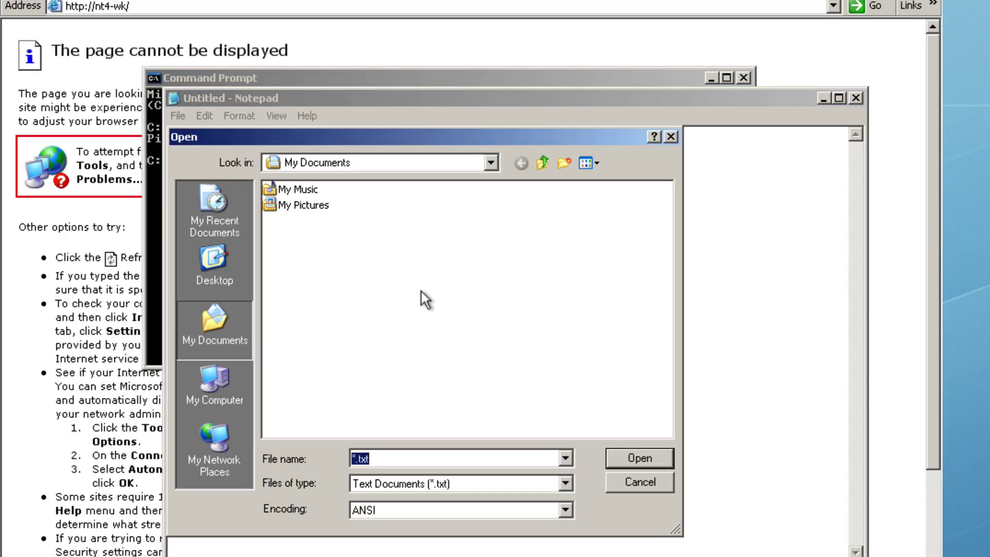
click(187, 376)
double_click(307, 193)
double_click(311, 219)
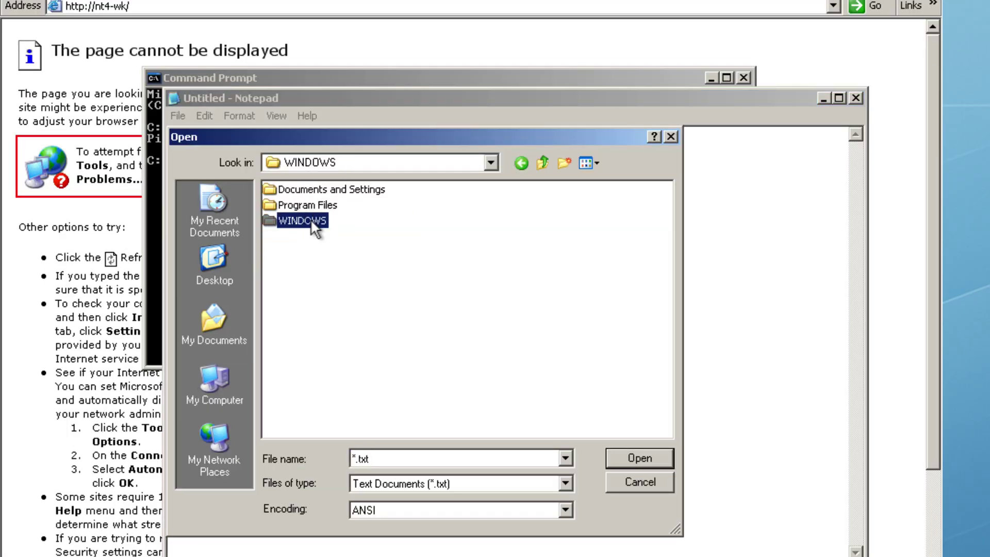
double_click(399, 390)
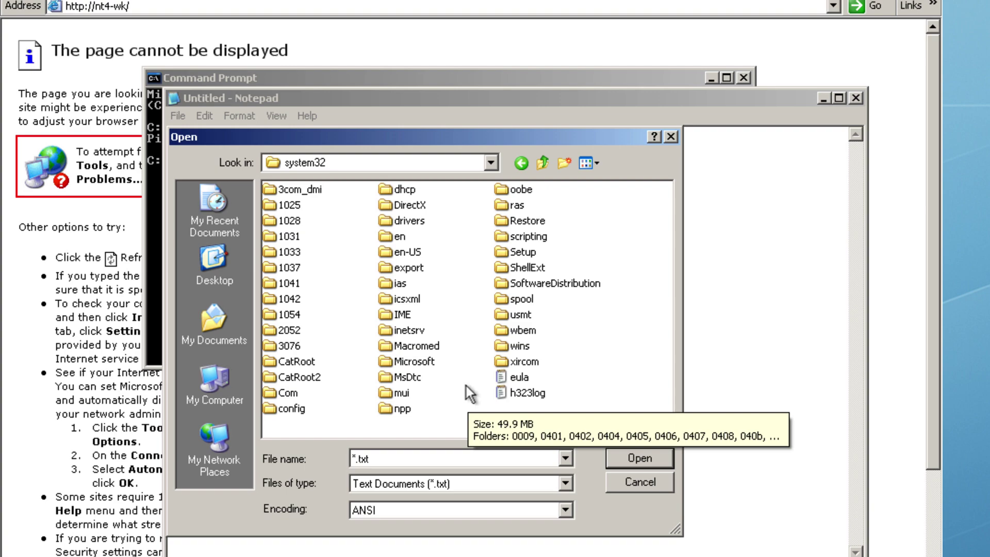
double_click(409, 220)
double_click(287, 205)
click(487, 484)
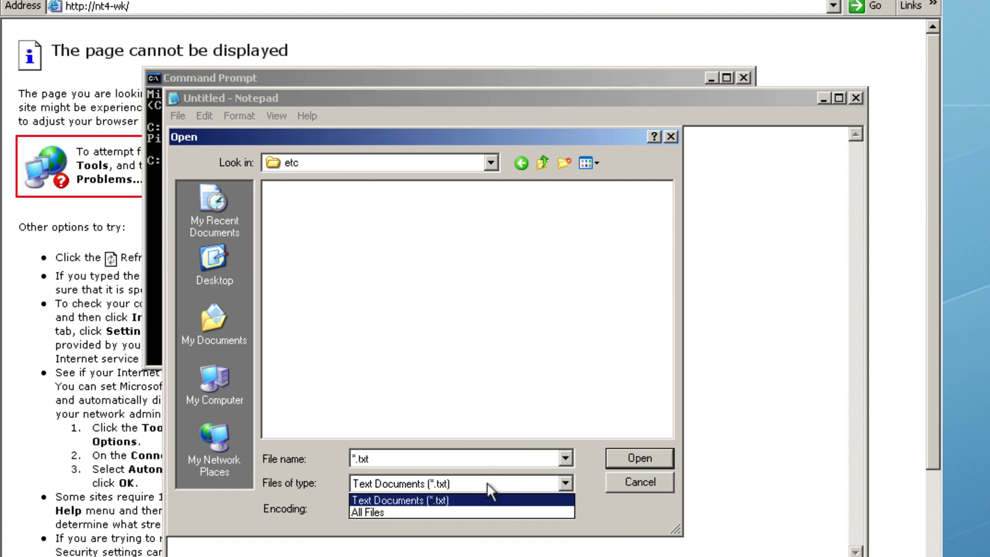
click(470, 512)
double_click(298, 190)
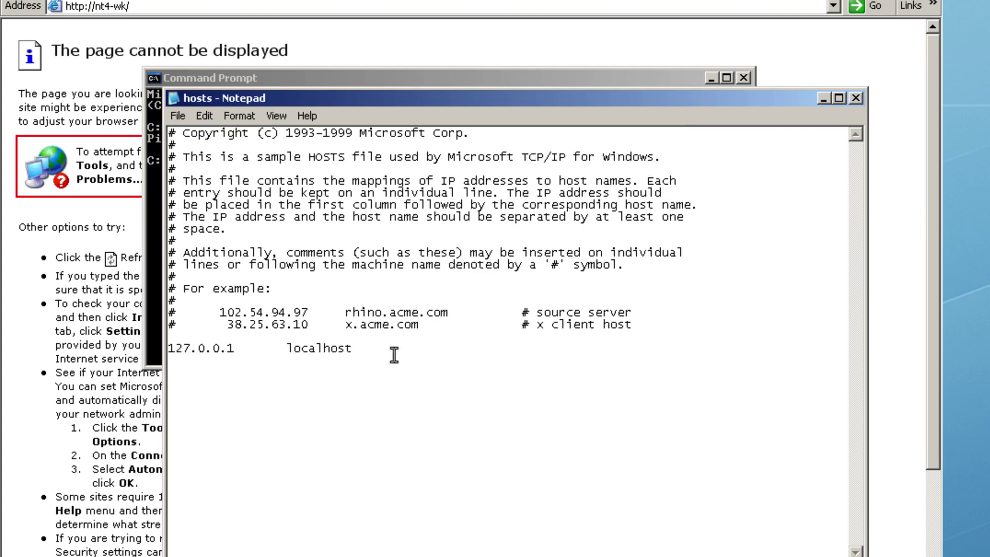
Add '192.168.86.33 nt4-wk' to hosts, save it, and re-run the ping successfully.
key(Return)
text(192.168.86)
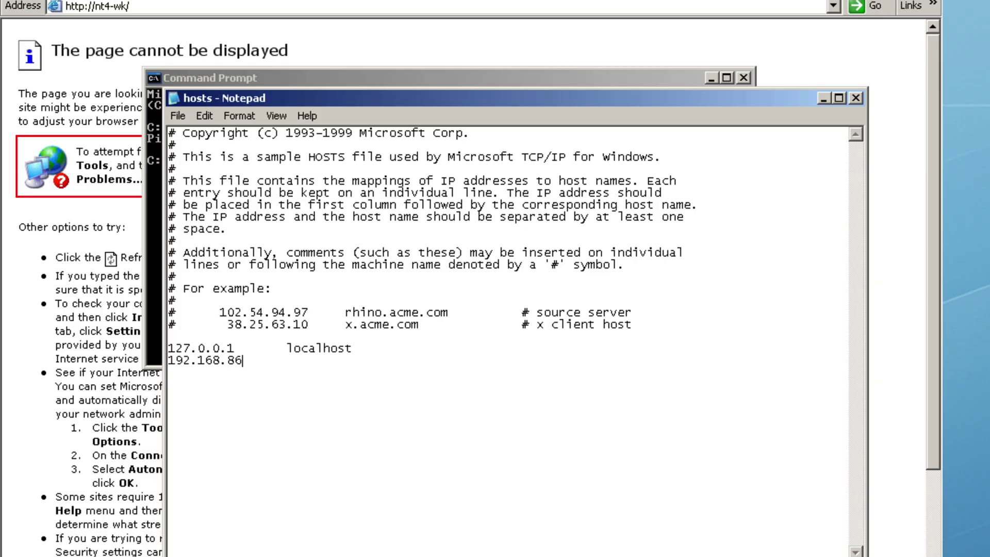
text(.33 nt4-wk)
click(187, 119)
click(206, 156)
click(330, 77)
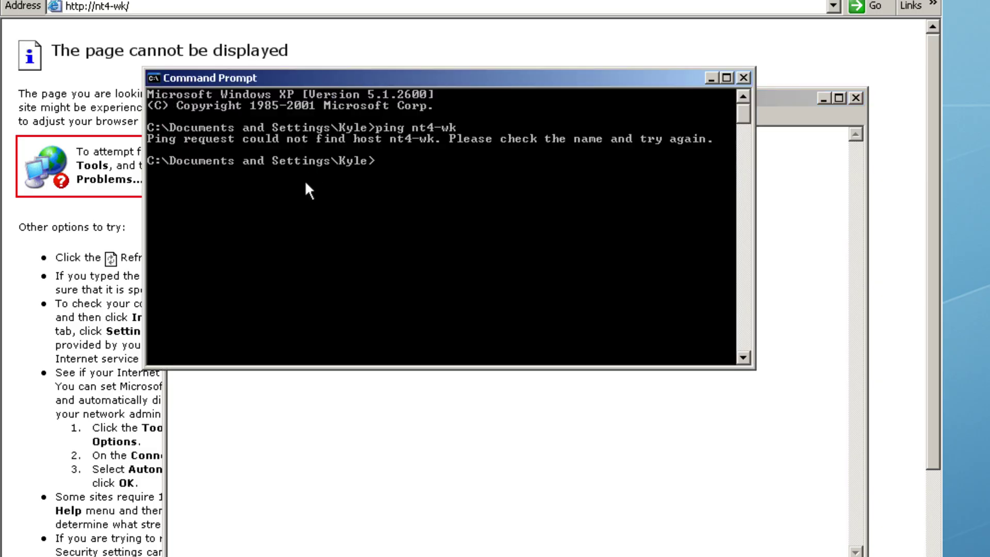
key(Up)
key(Return)
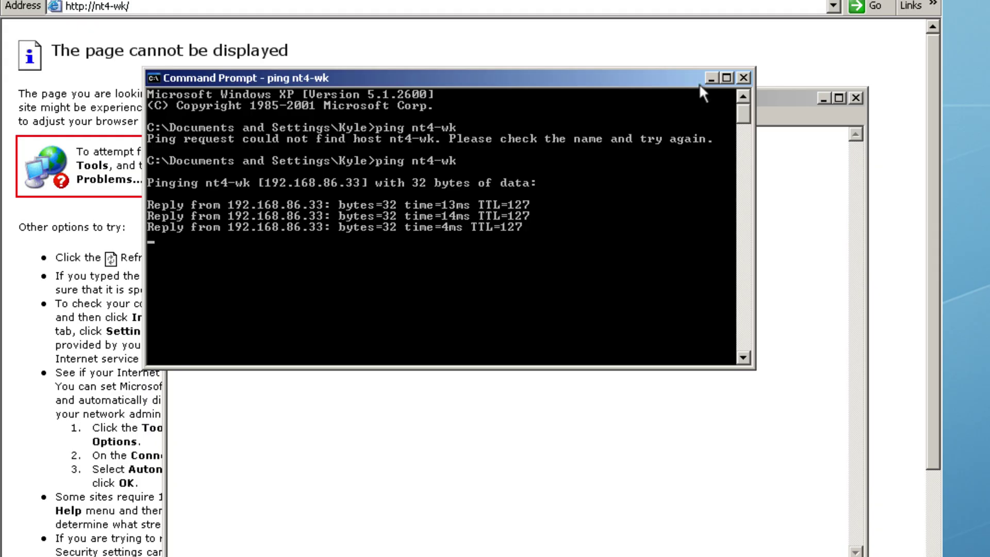
click(827, 103)
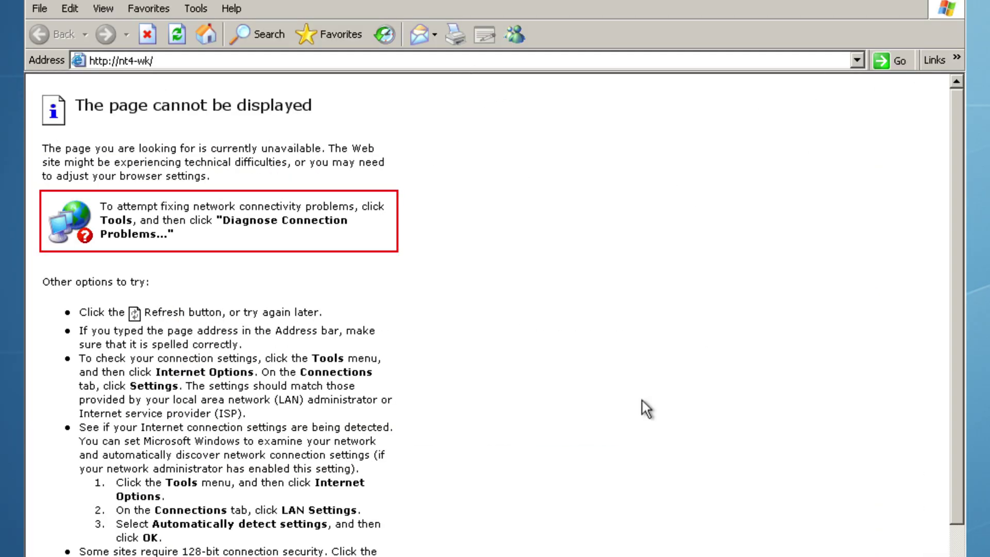
key(F6)
key(Return)
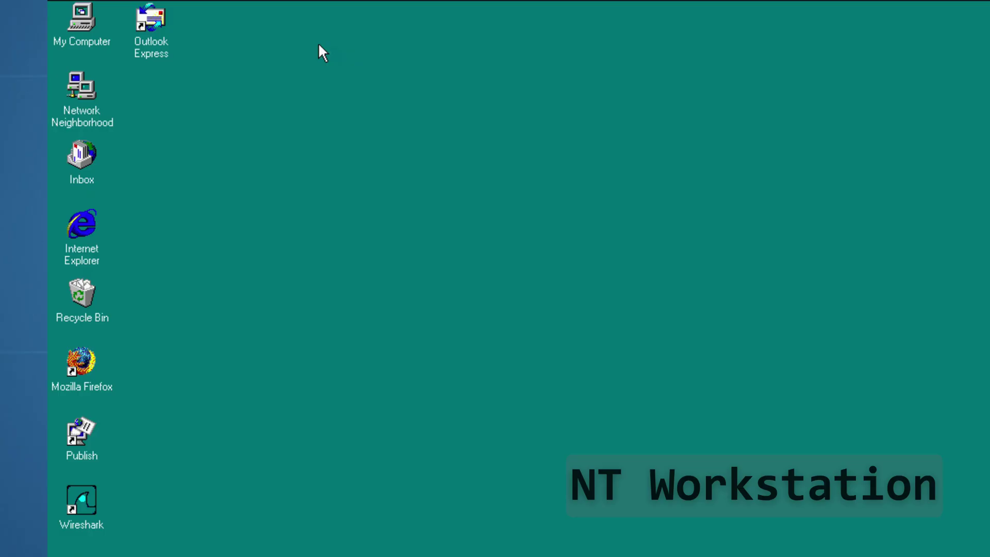
right_click(91, 88)
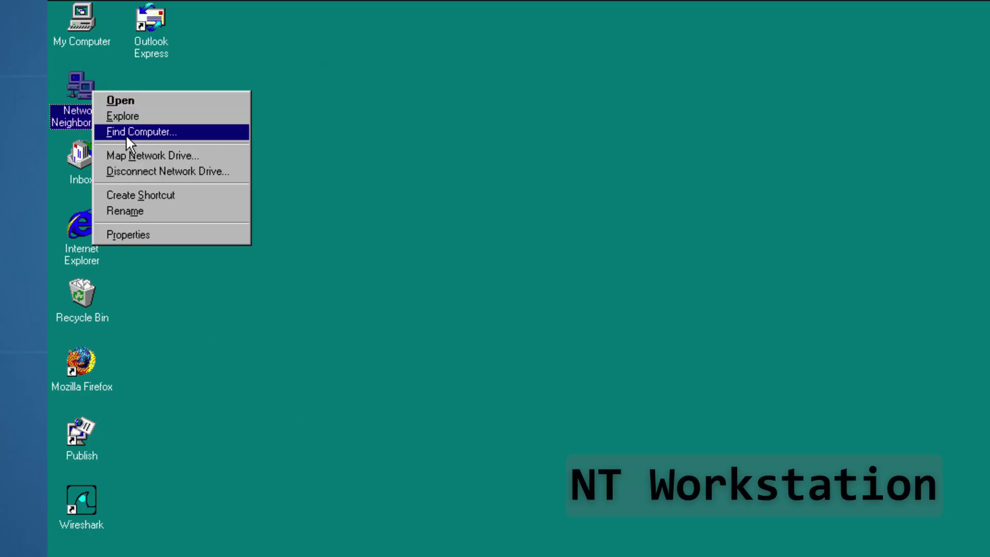
click(162, 232)
click(281, 108)
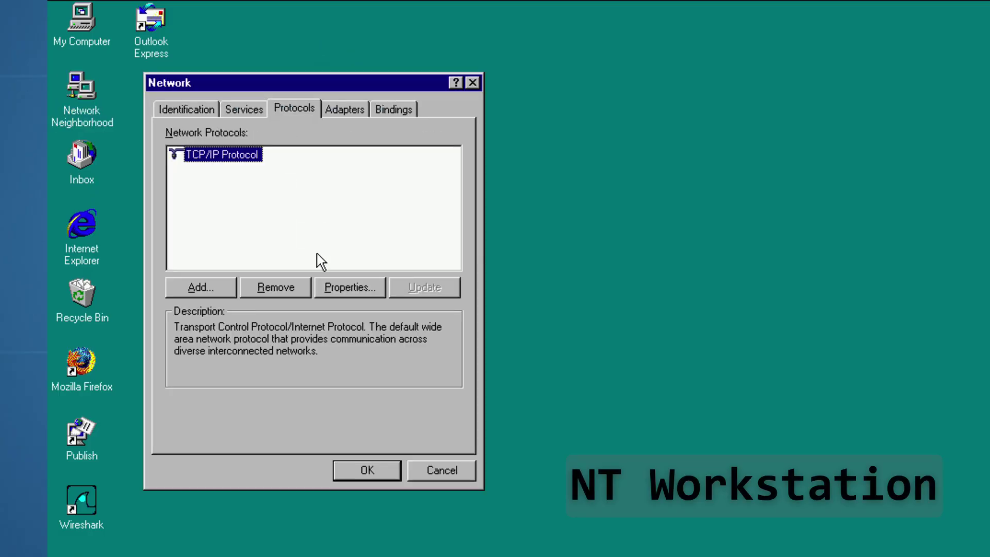
click(344, 286)
click(439, 450)
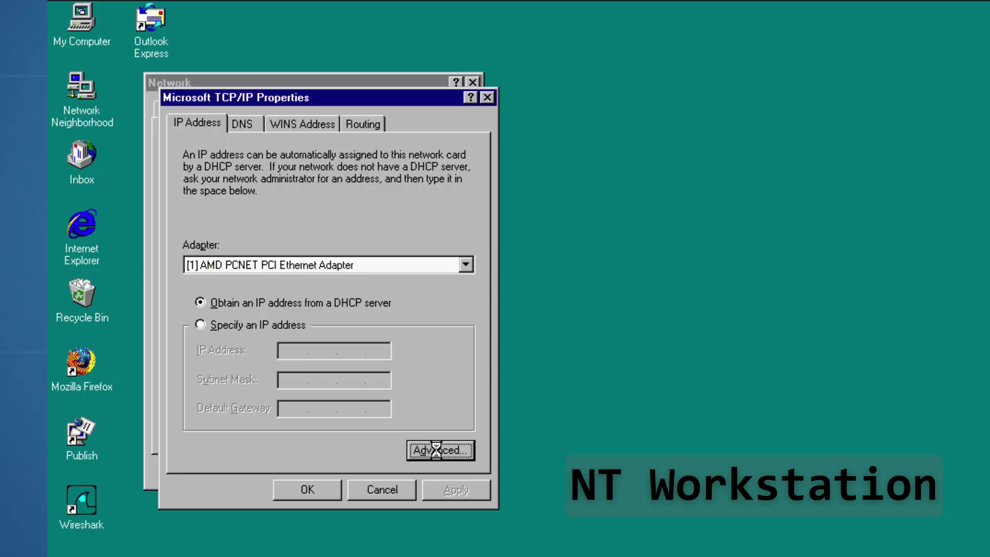
Enable TCP/IP security with TCP set to Permit Only, apply, and accept the restart.
click(268, 462)
click(258, 485)
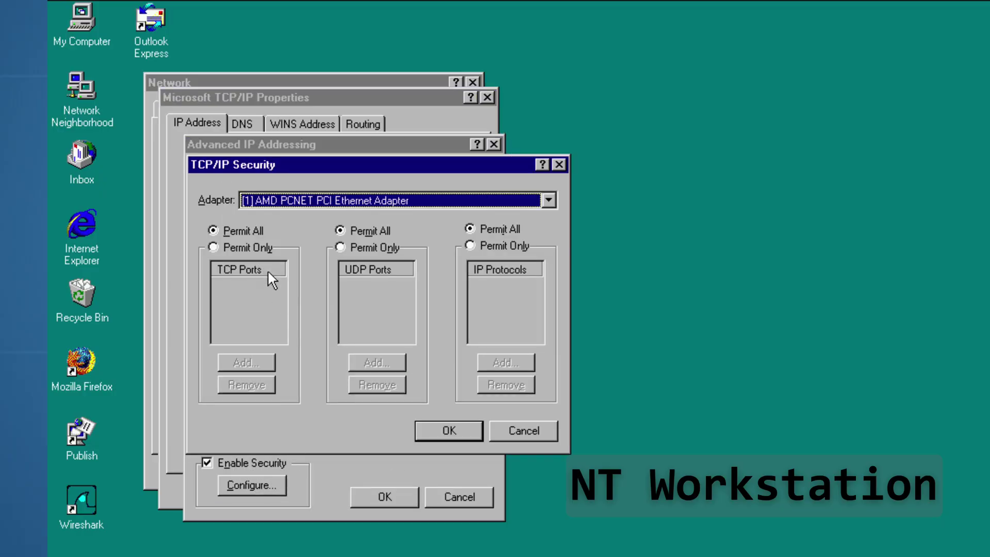
click(241, 247)
click(463, 428)
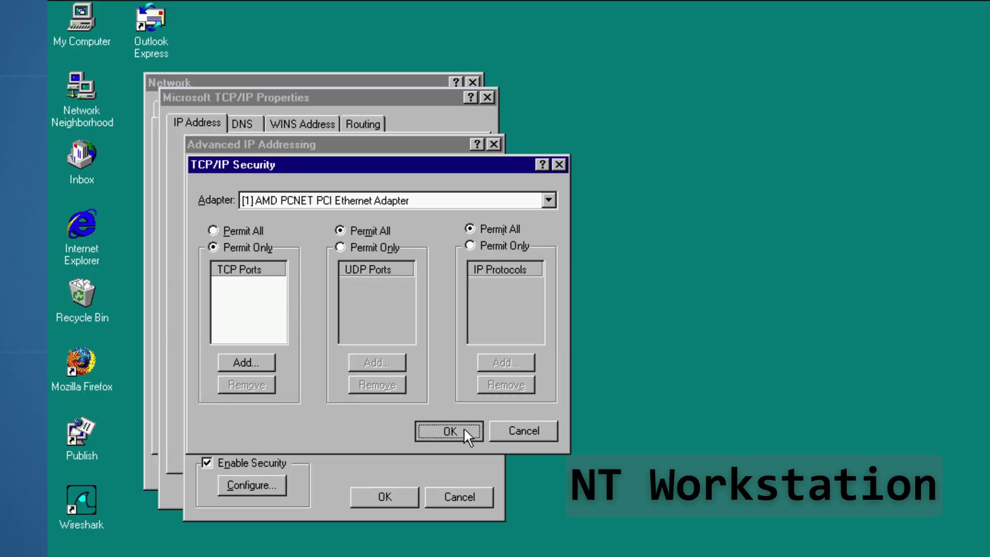
click(385, 496)
click(311, 487)
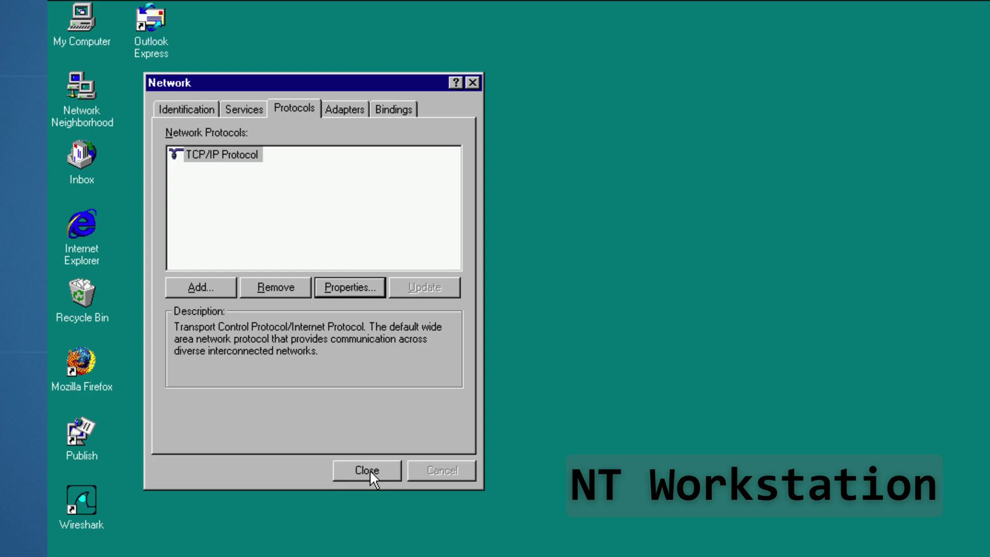
click(369, 469)
click(499, 397)
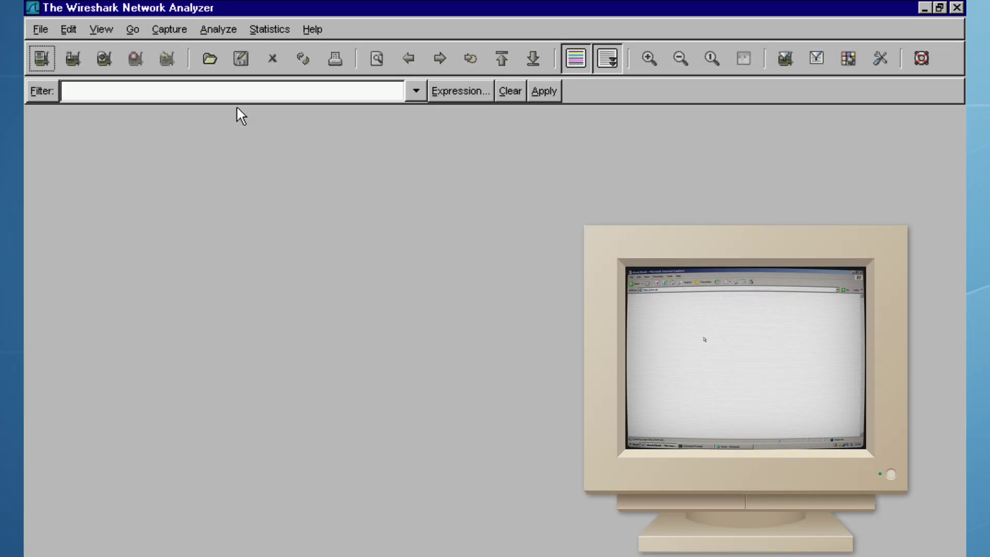
Capture about 15 seconds of Wireshark traffic, stopping at 54 packets including the port-80 RST.
click(169, 29)
click(191, 82)
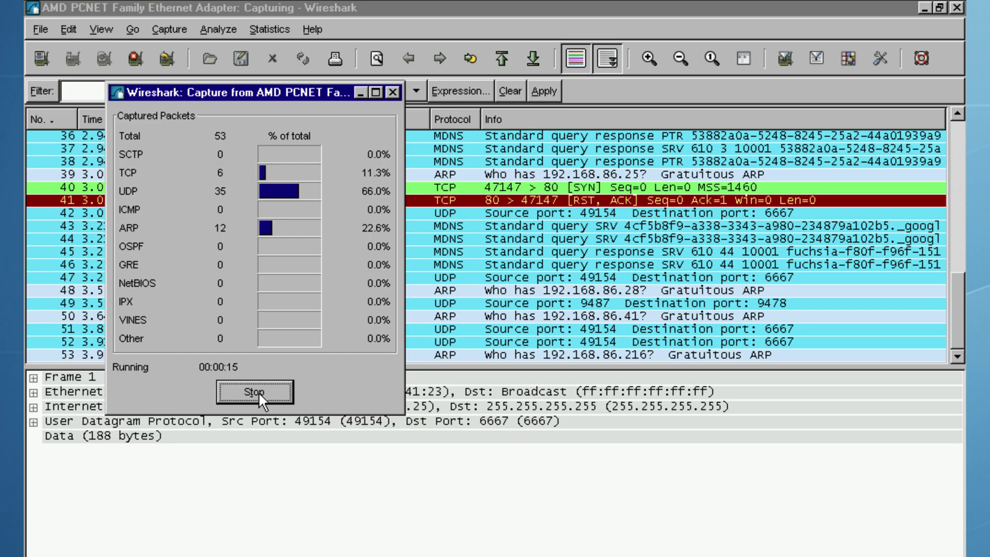
click(255, 392)
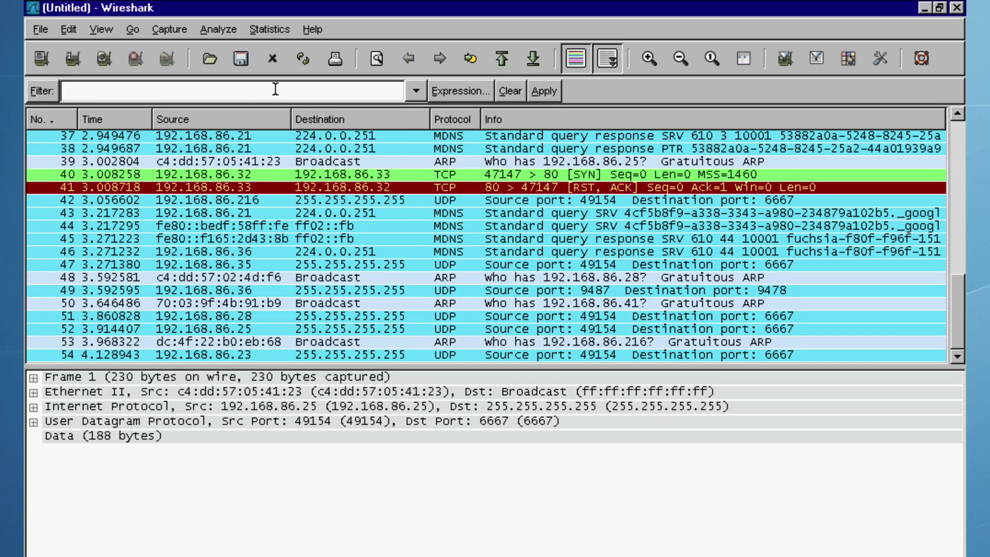
Filter on tcp.port == 80 and expand the TCP flags of reset reply packet 24.
text(tc)
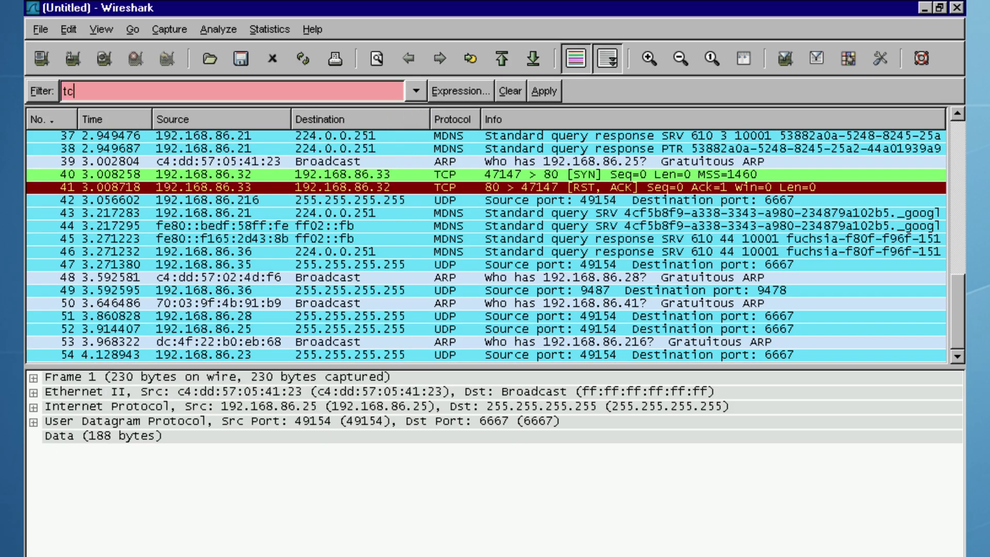
text(p.port)
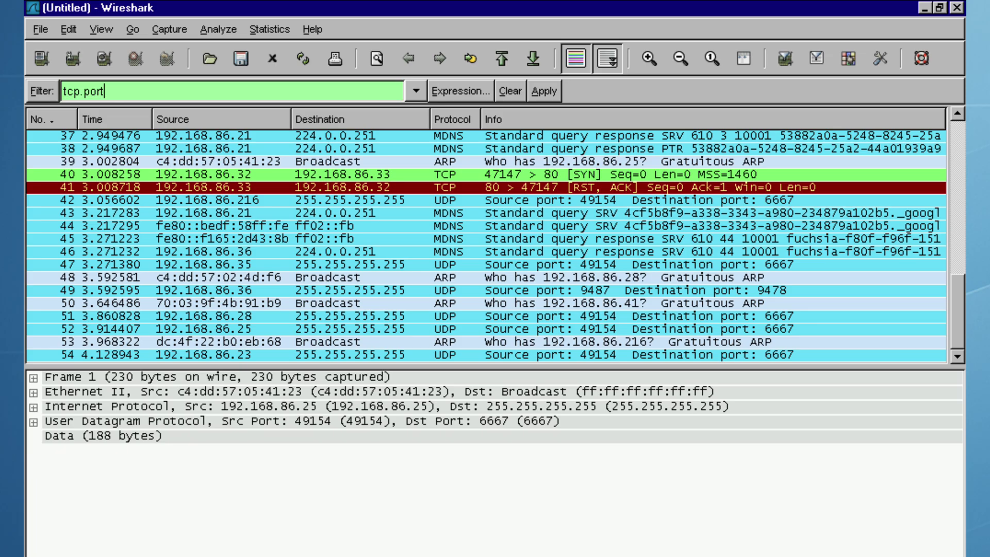
text( == 80)
key(Return)
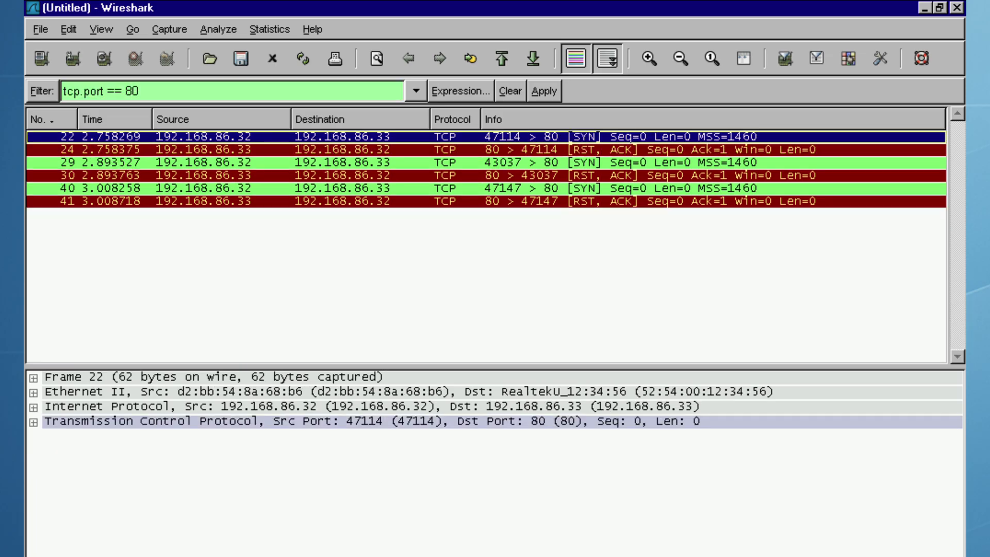
click(224, 150)
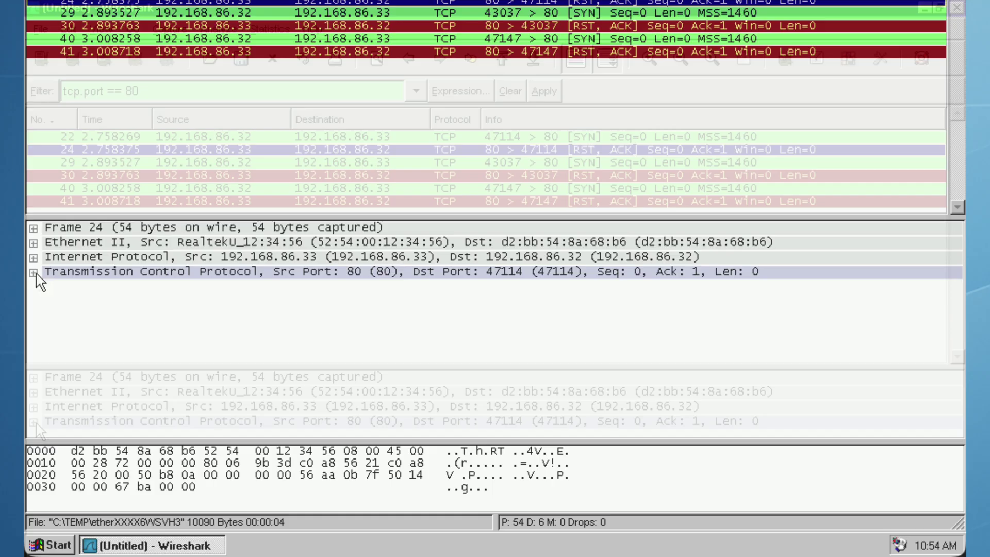
double_click(61, 421)
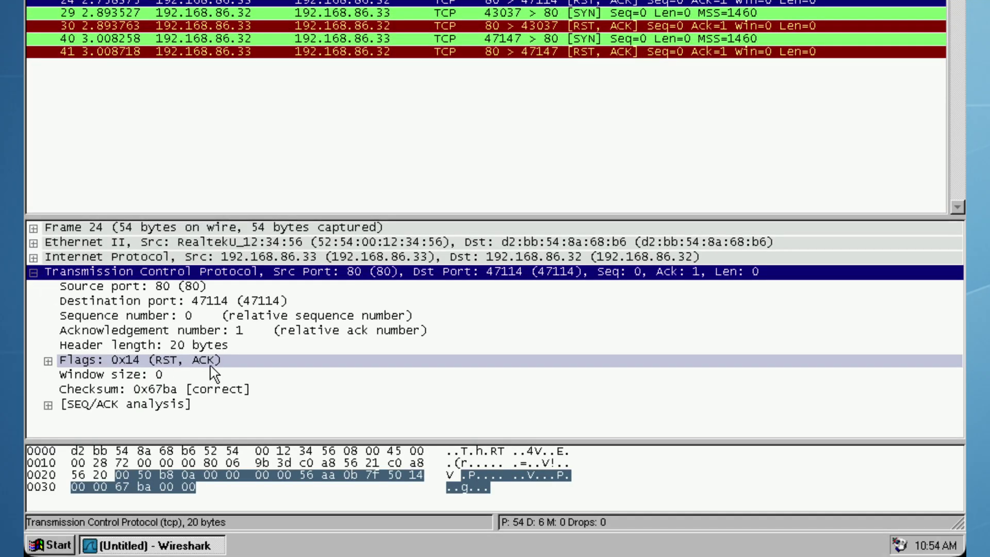
click(48, 361)
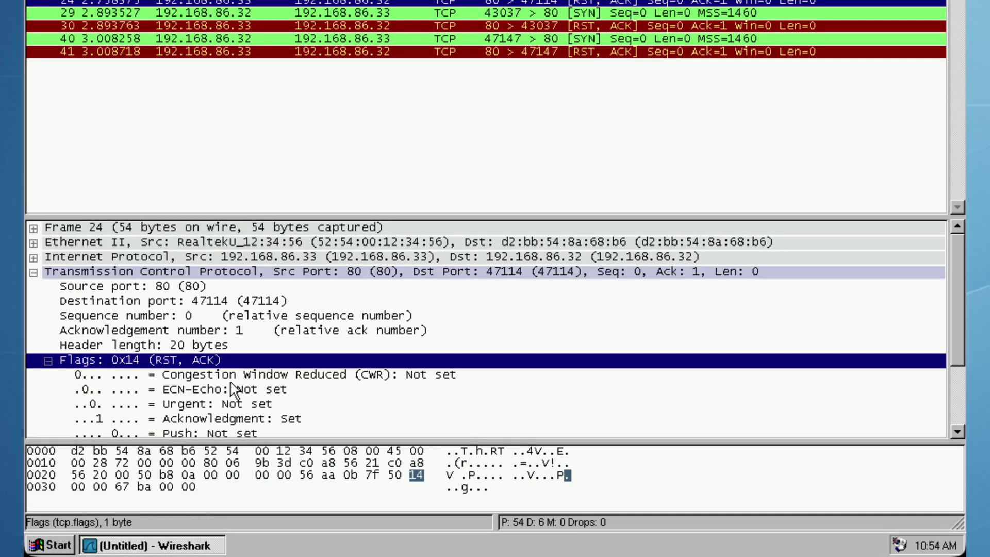
drag(954, 323, 958, 383)
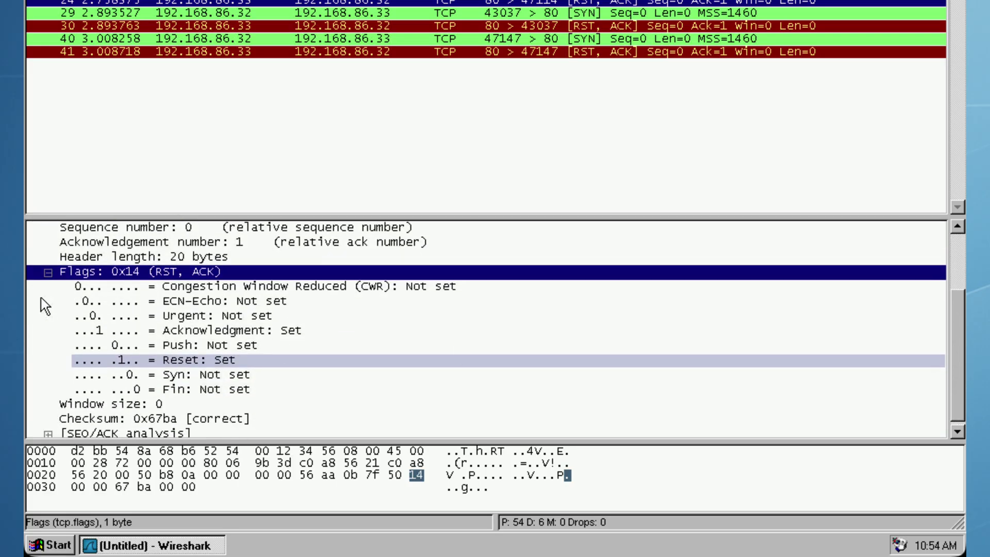
Check SYN packets 29 and 40 and their RST, ACK replies 30 and 41.
click(349, 10)
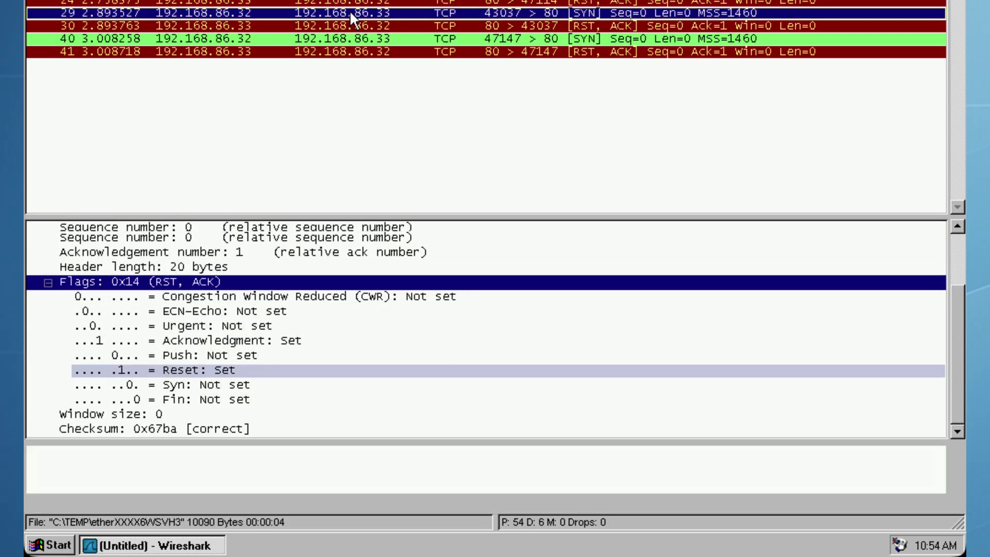
click(345, 25)
click(345, 39)
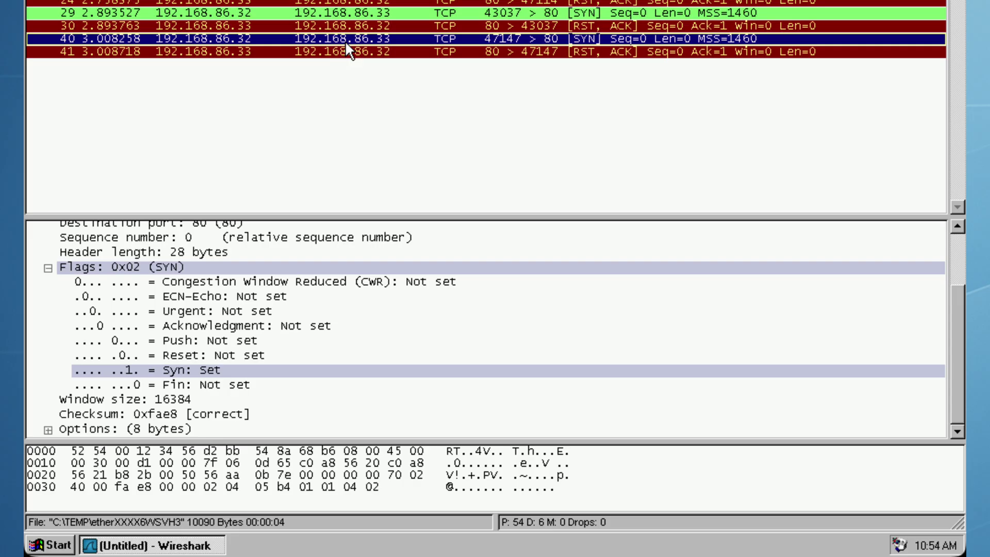
click(345, 51)
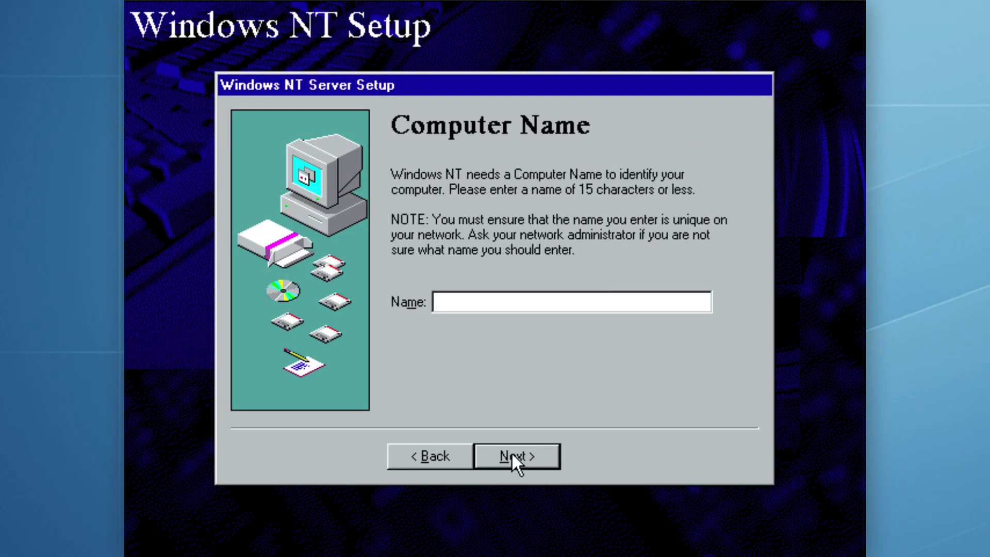
Name the server NTN-NT4-SVR, accept the detected adapter and keep TCP/IP on DHCP.
text(NTN-NT4-SVR)
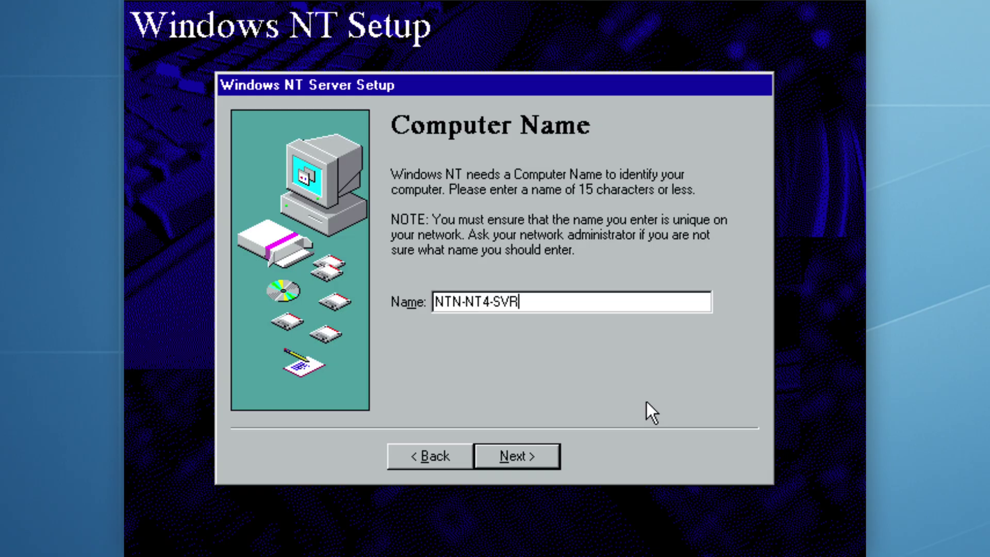
click(512, 456)
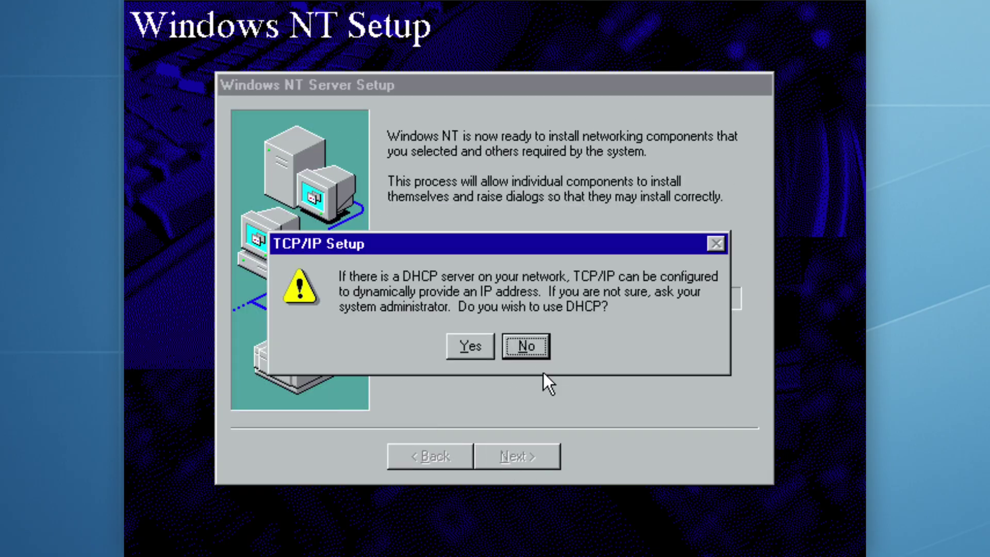
click(525, 342)
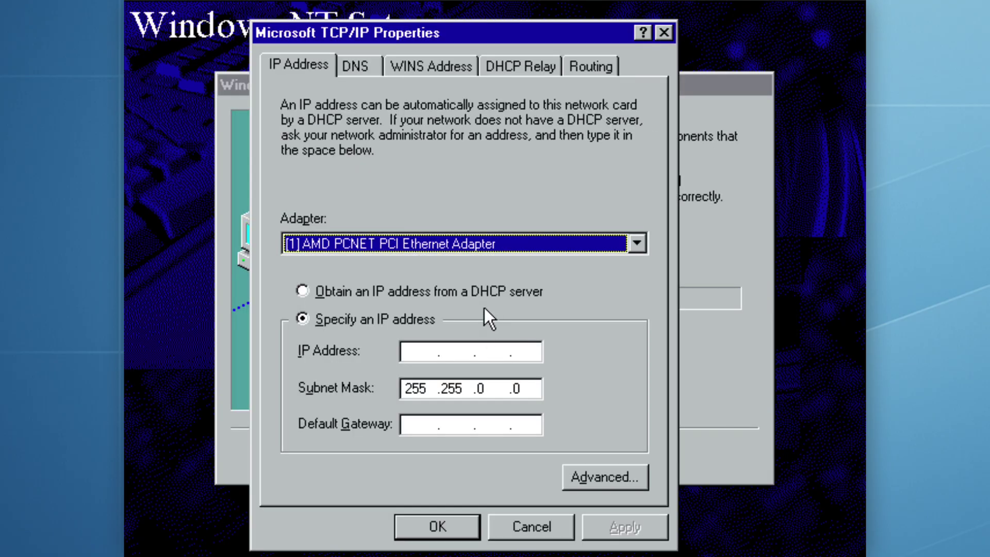
click(443, 289)
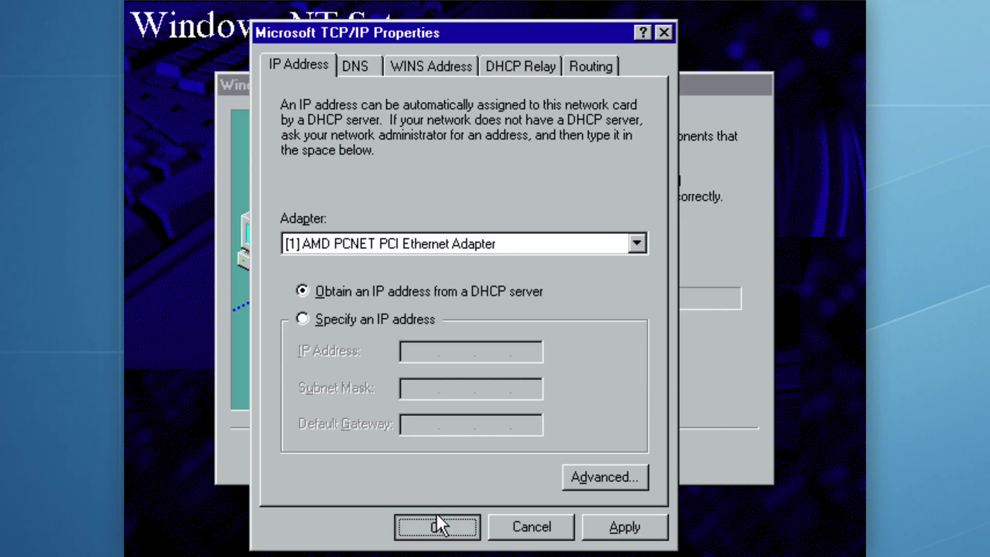
click(437, 518)
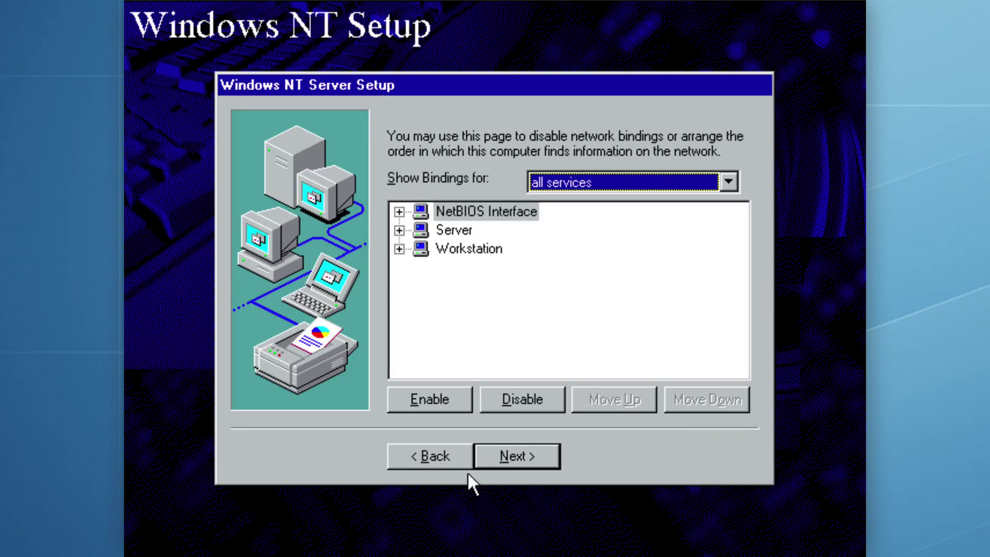
Start the network and enter NTN as the primary controller's domain name.
key(Return)
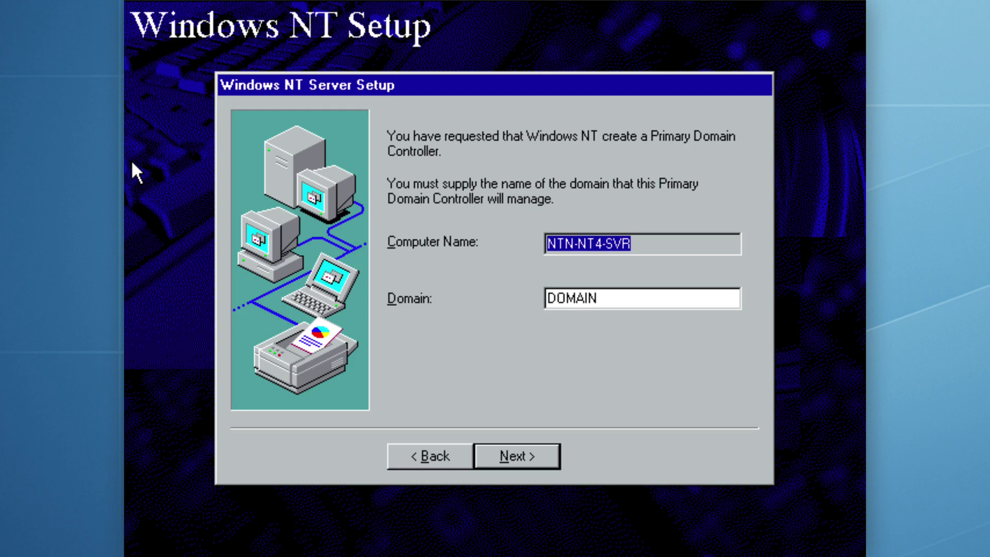
key(Tab)
text(NTN)
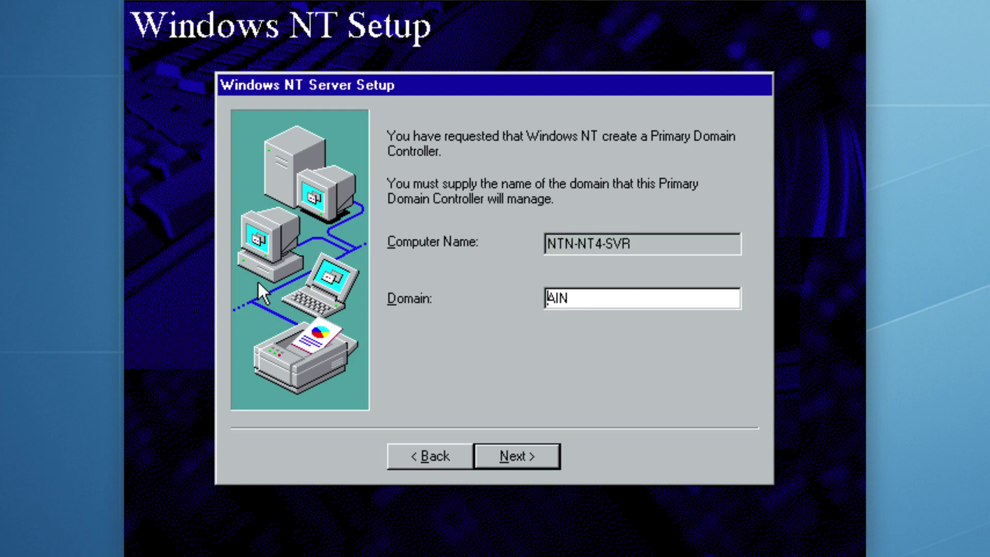
key(Return)
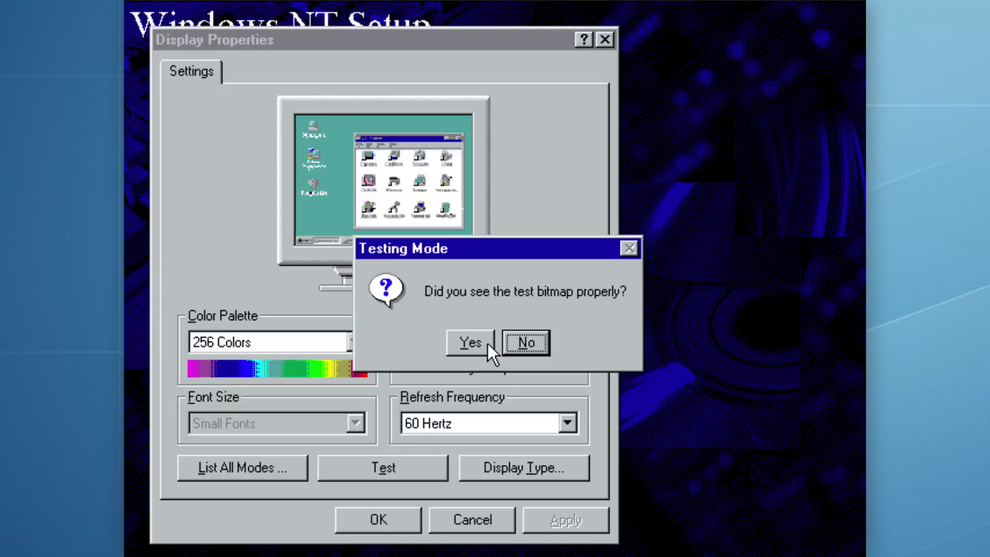
Keep the tested 640 by 480 display mode and select NT4-WK in Server Manager.
click(488, 343)
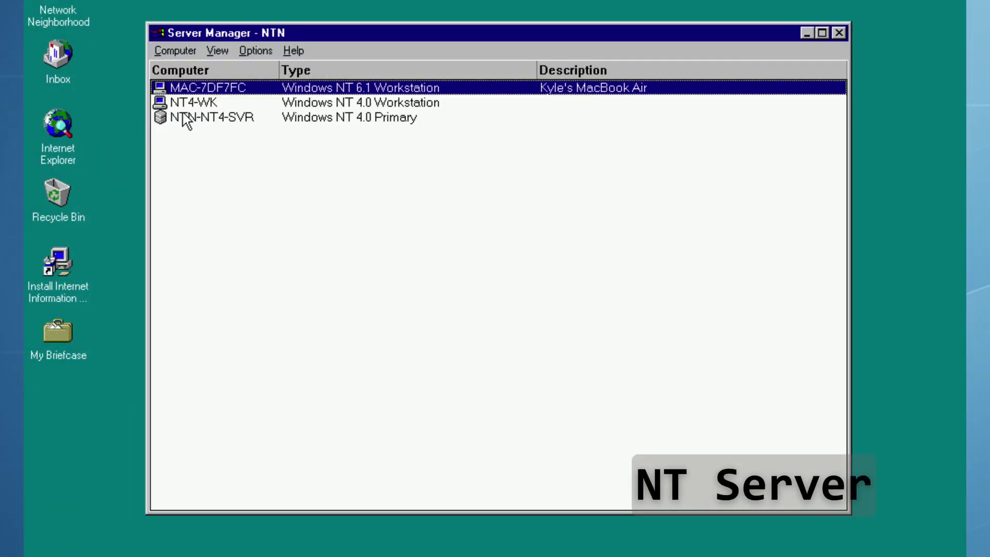
click(184, 105)
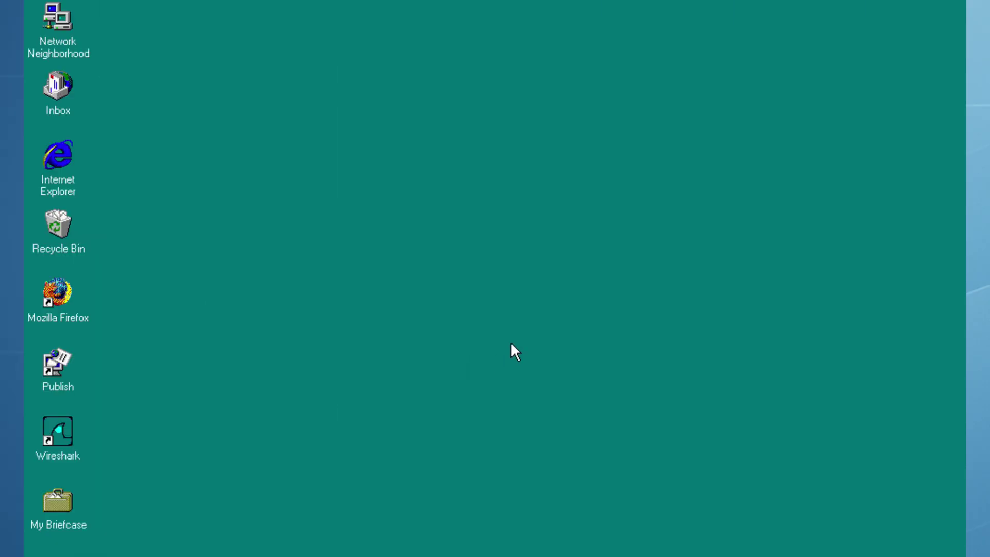
Set both TCP and UDP to Permit Only, with no ports, in TCP/IP security filtering.
right_click(57, 23)
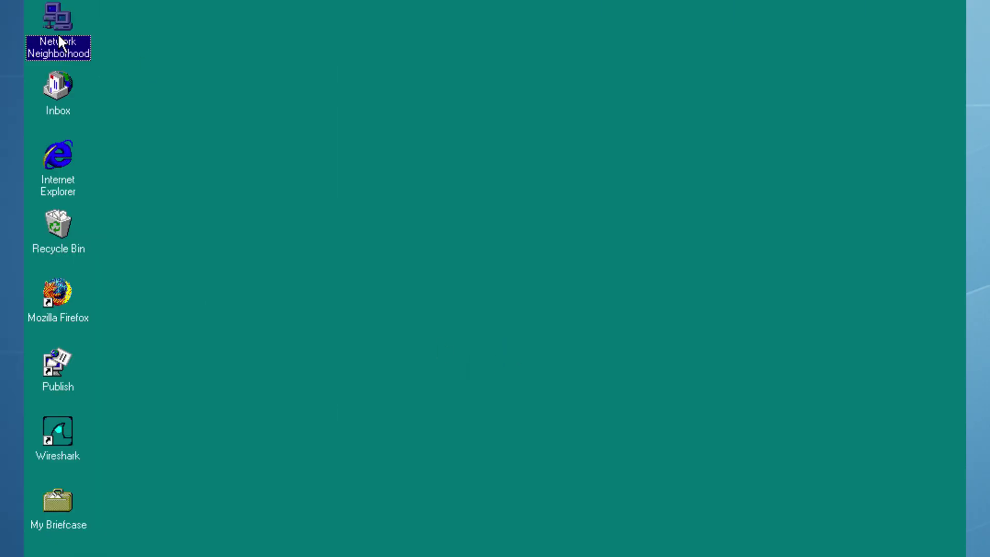
click(103, 180)
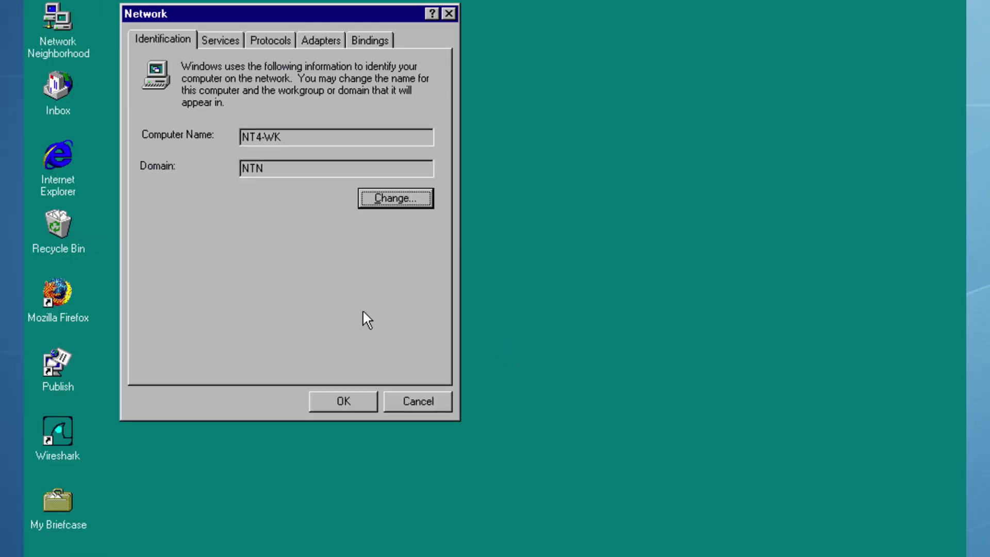
click(270, 41)
click(302, 221)
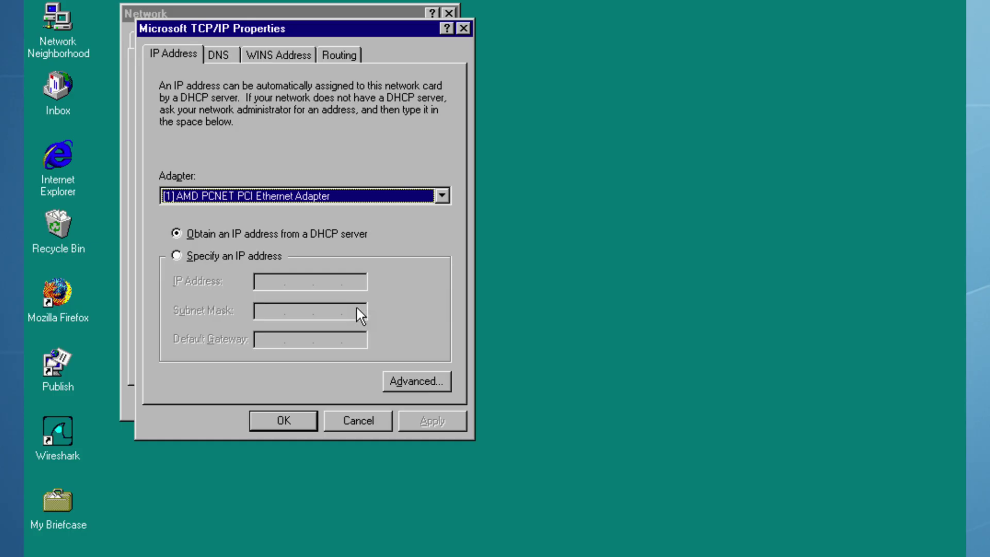
click(410, 381)
click(254, 417)
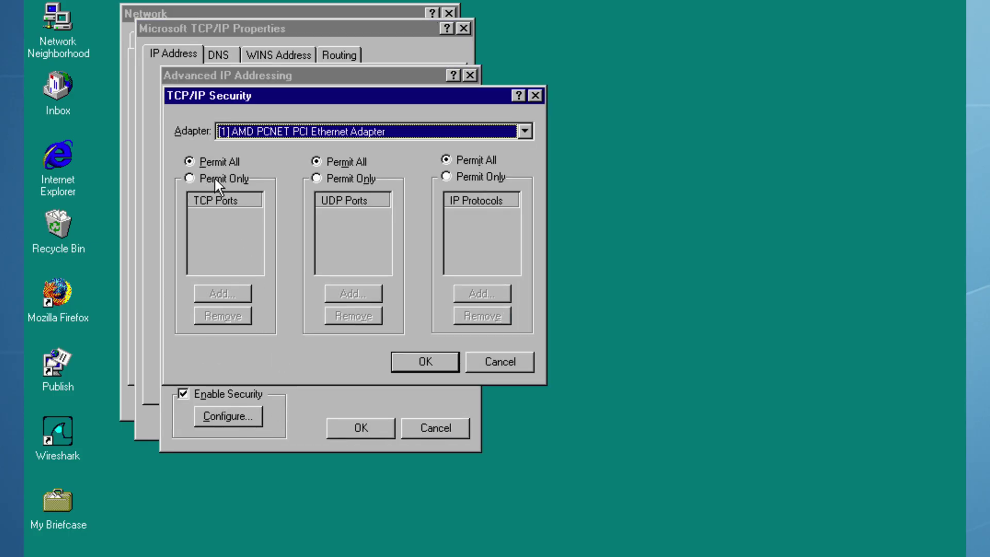
click(215, 179)
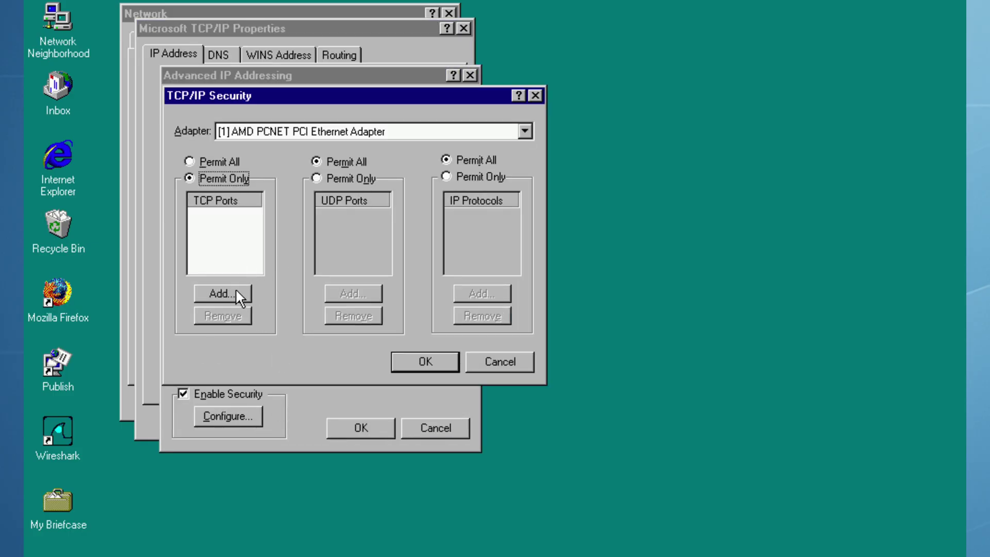
click(351, 179)
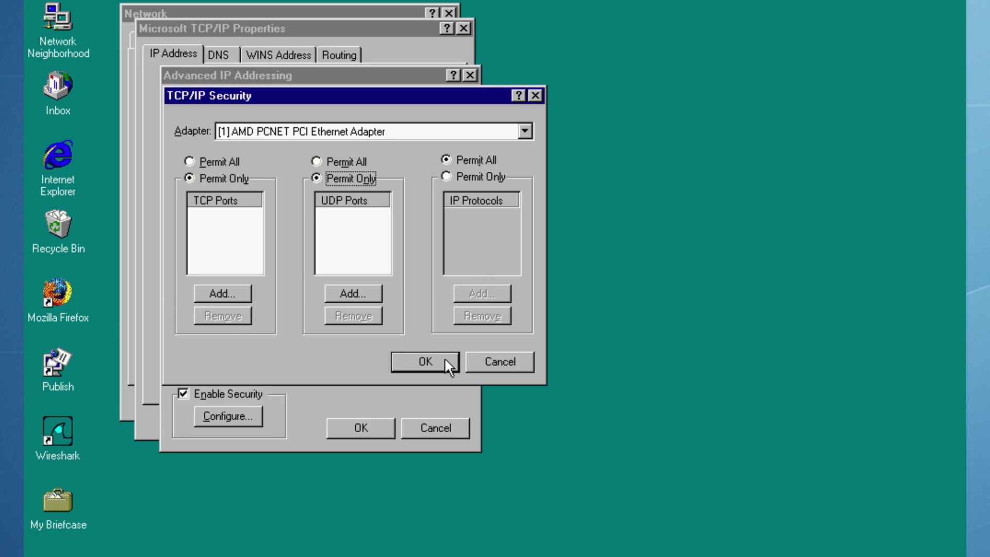
Confirm all the network settings dialogs and restart the workstation.
click(425, 362)
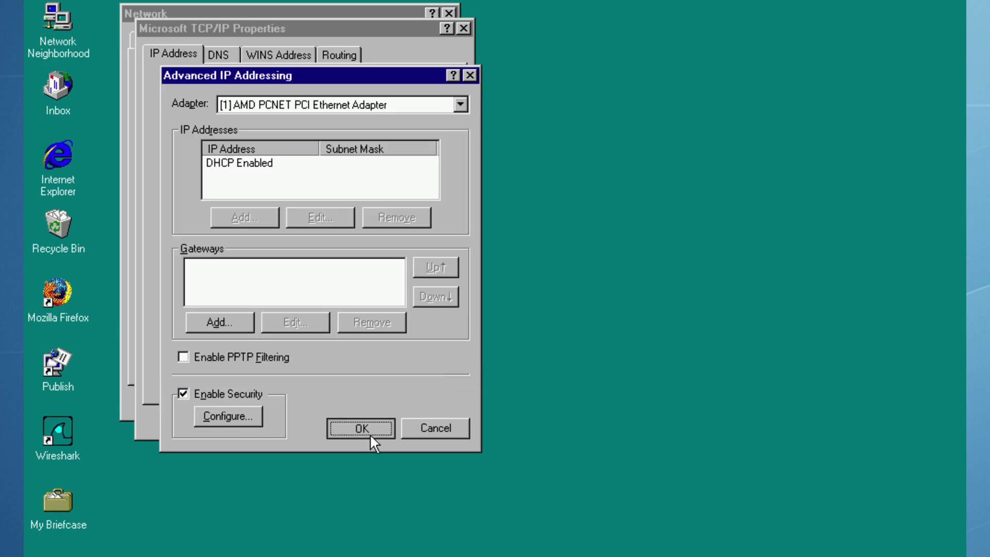
click(363, 429)
click(356, 418)
click(342, 401)
click(470, 326)
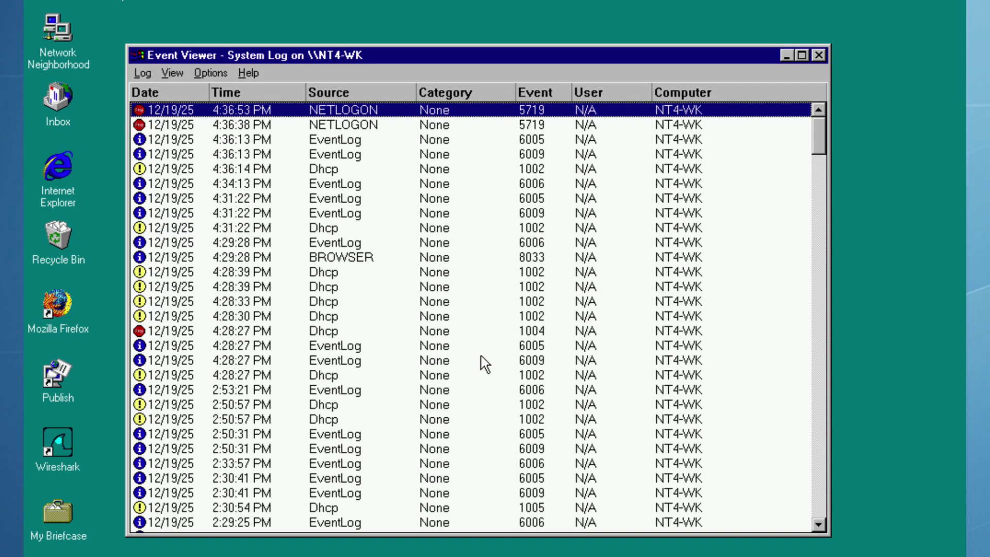
Read the NETLOGON 5719 no-domain-controller error details, then view the next event.
double_click(219, 118)
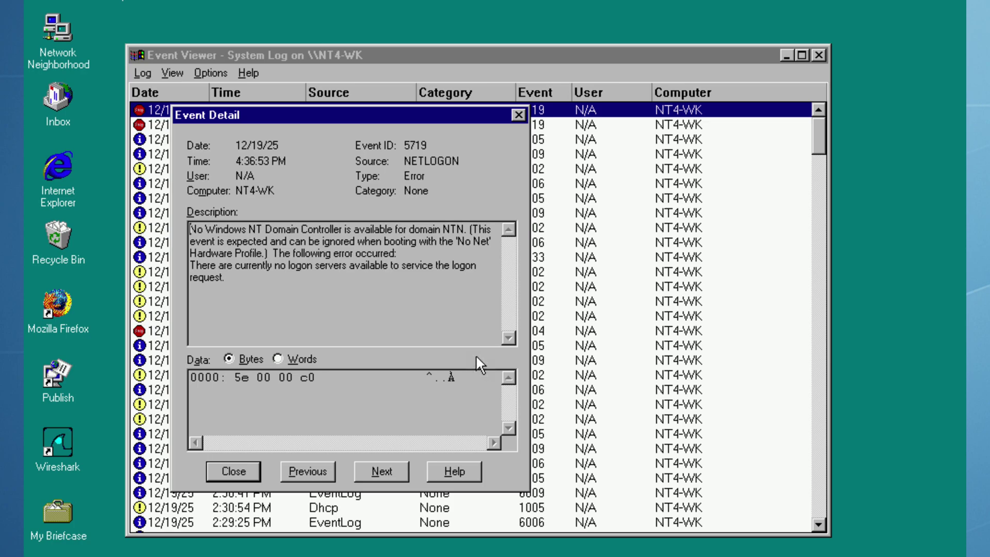
click(332, 471)
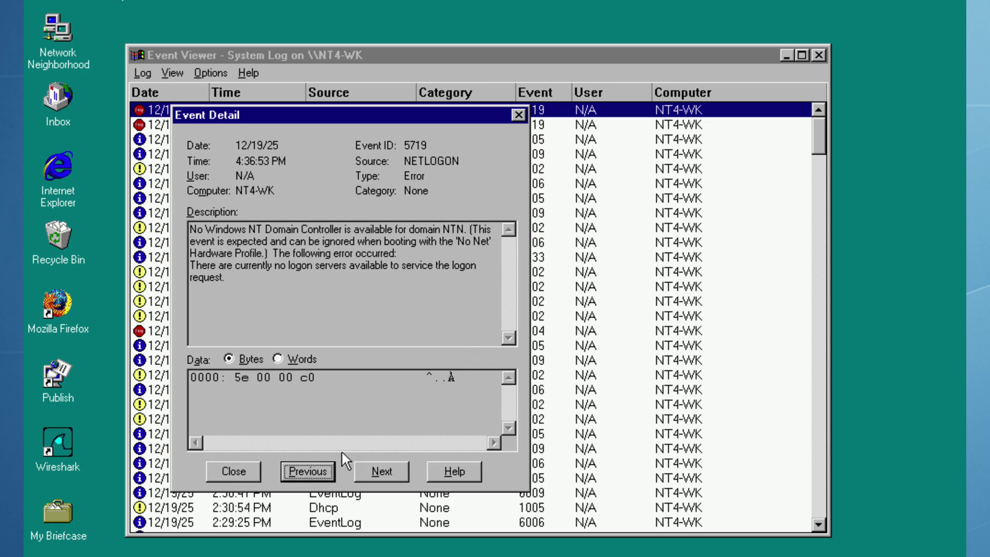
click(383, 470)
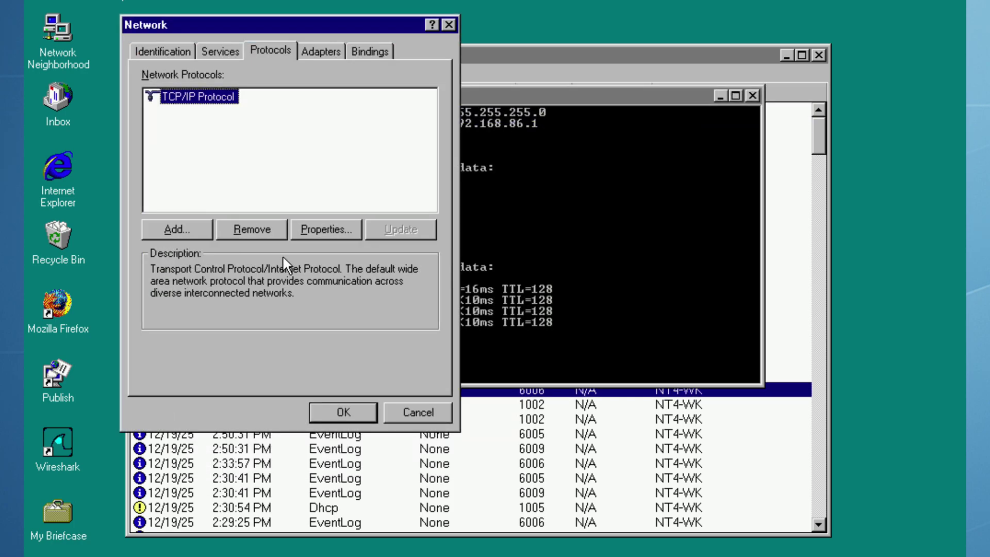
Set UDP ports back to Permit All, keep TCP restricted, confirm and restart.
click(336, 230)
click(401, 393)
click(206, 422)
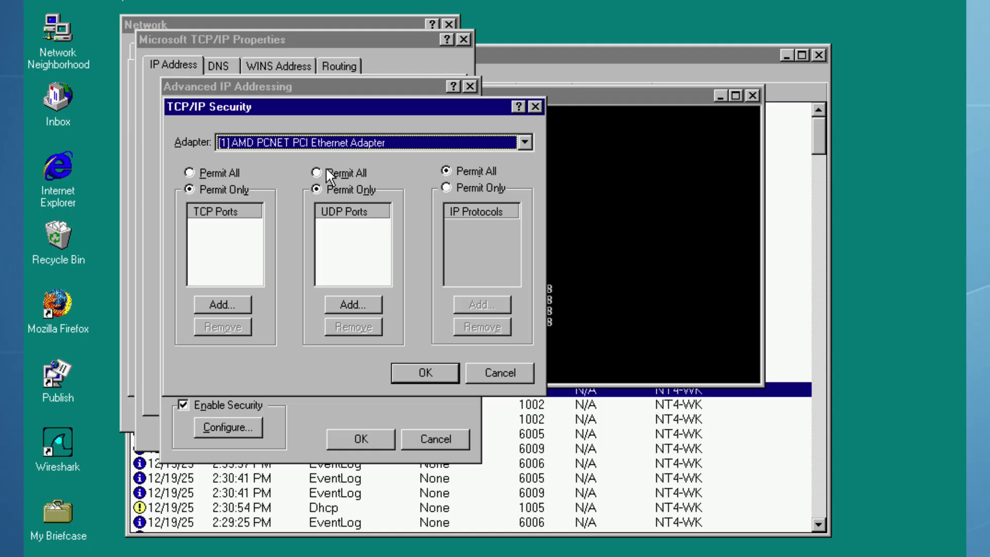
click(316, 173)
click(413, 377)
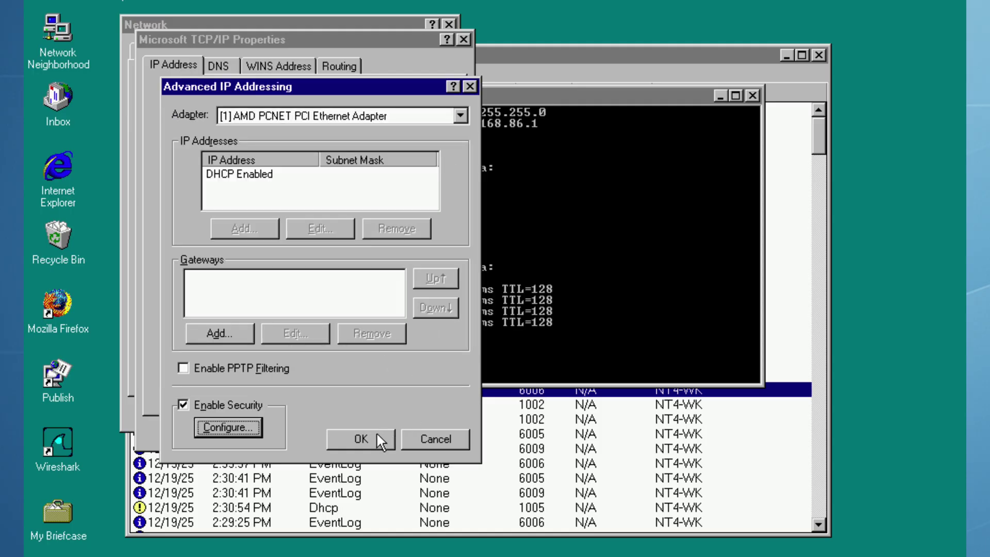
click(376, 432)
click(326, 402)
click(330, 410)
click(475, 336)
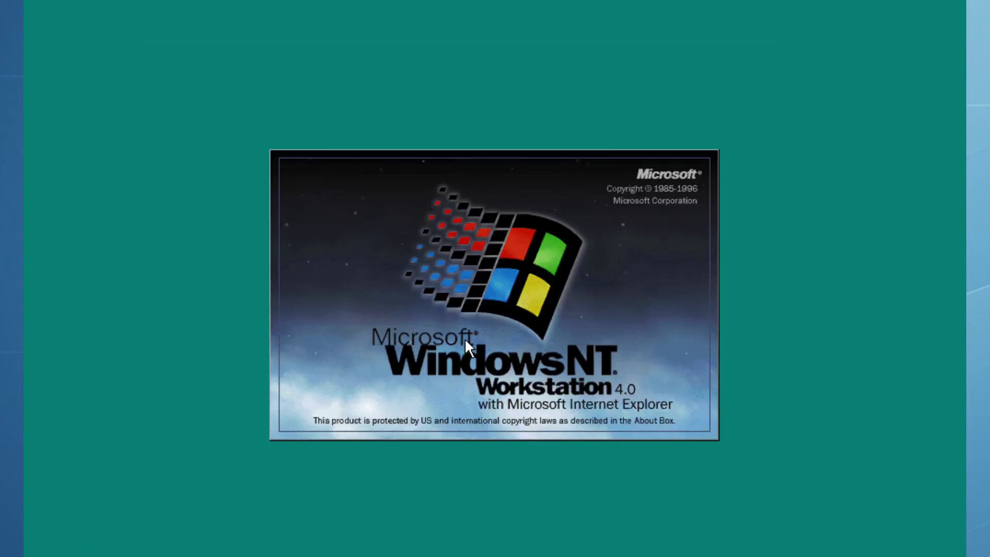
Log on, then check the newest System Log entry in Event Viewer and close it.
key(ctrl+alt+Delete)
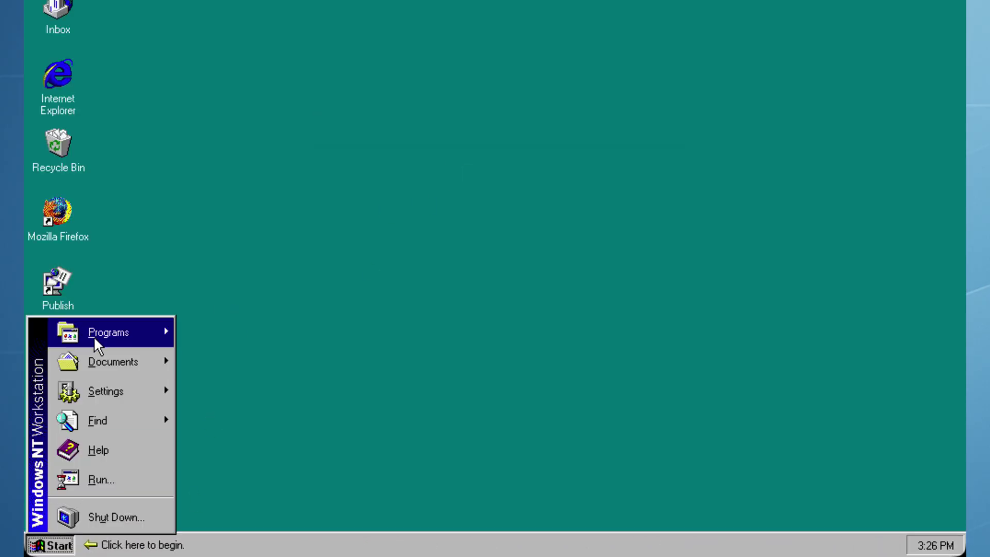
mouse_move(98, 345)
mouse_move(268, 232)
click(454, 255)
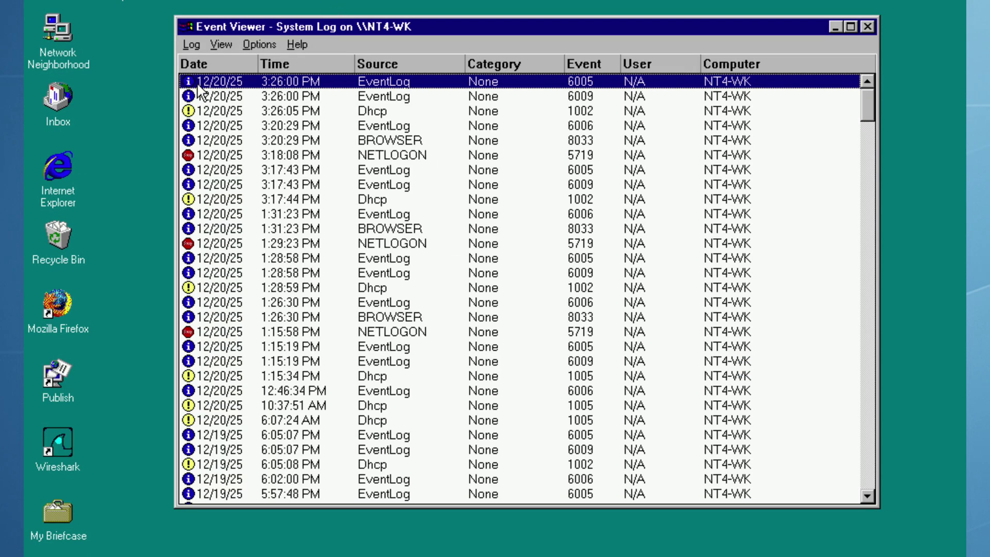
double_click(202, 82)
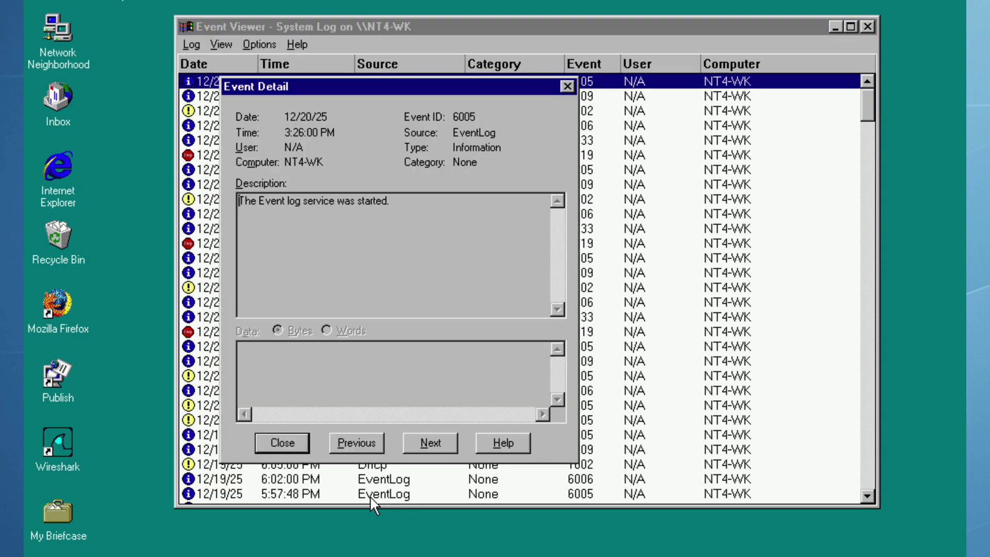
click(292, 445)
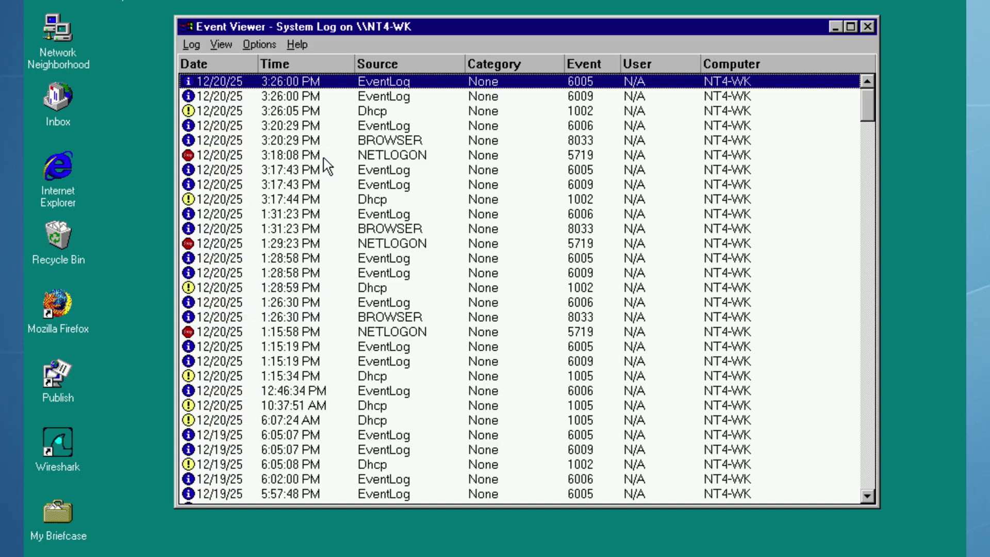
key(alt+F4)
Enable TCP/IP security and set UDP ports to Permit Only.
right_click(60, 97)
click(103, 242)
click(271, 108)
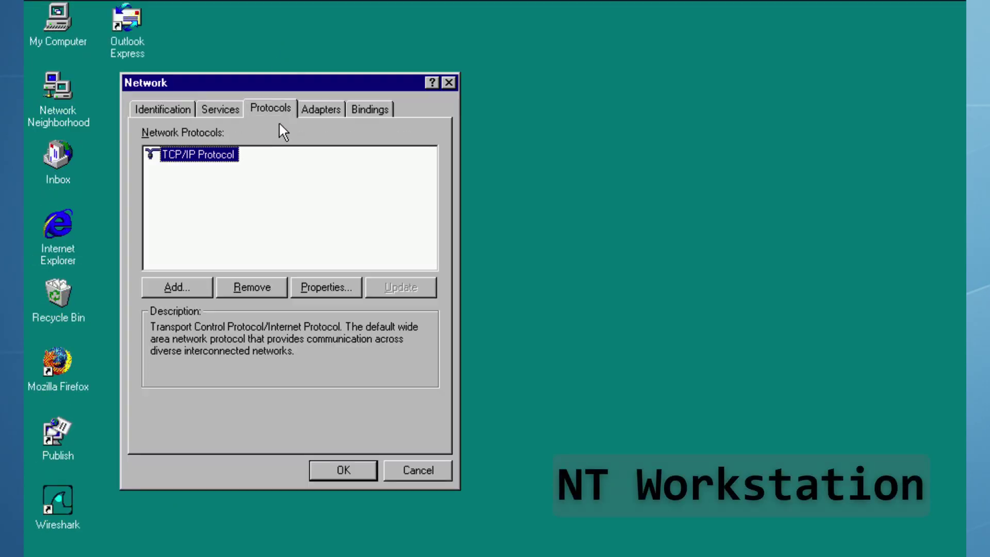
click(326, 287)
click(411, 448)
click(183, 462)
click(227, 485)
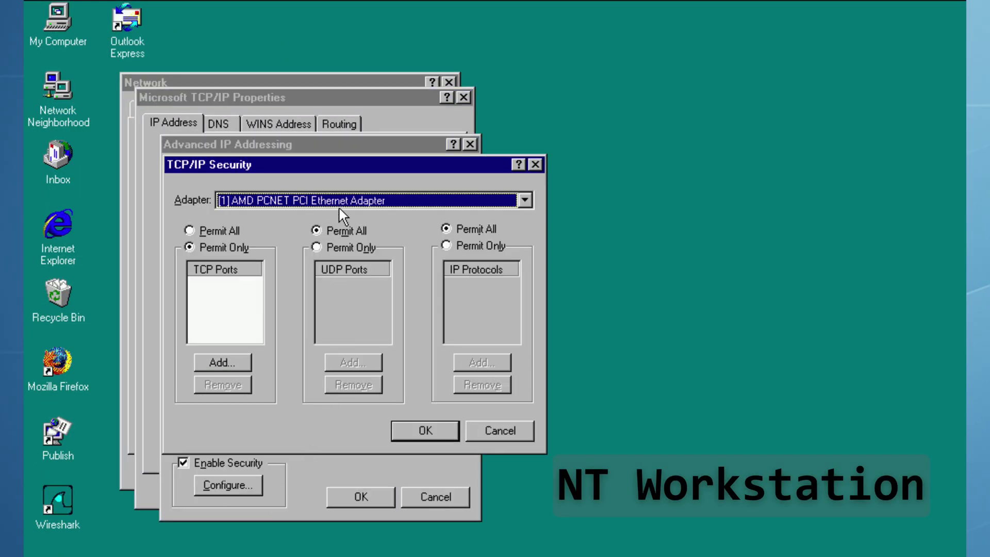
click(332, 247)
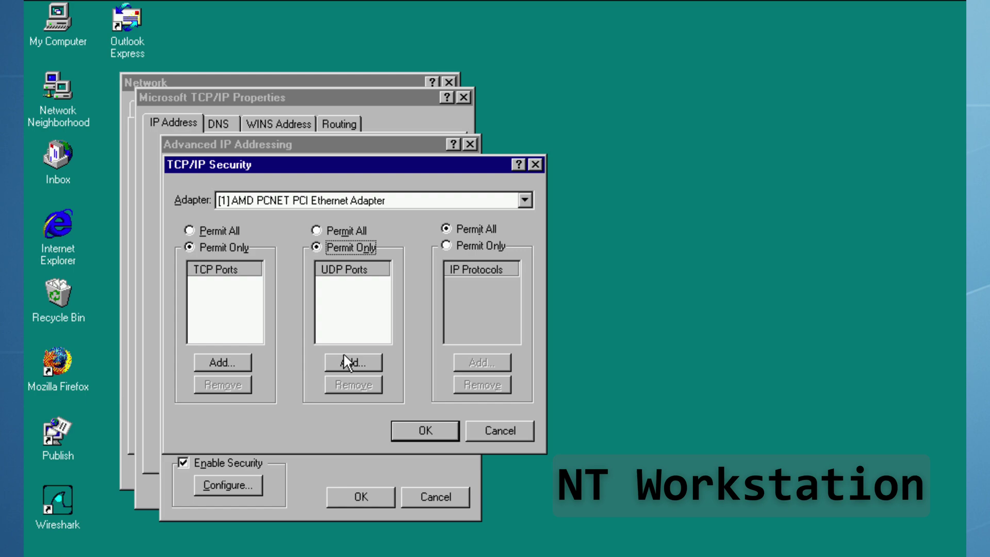
Add UDP ports 137 and 138 to the permitted list.
click(342, 361)
text(1)
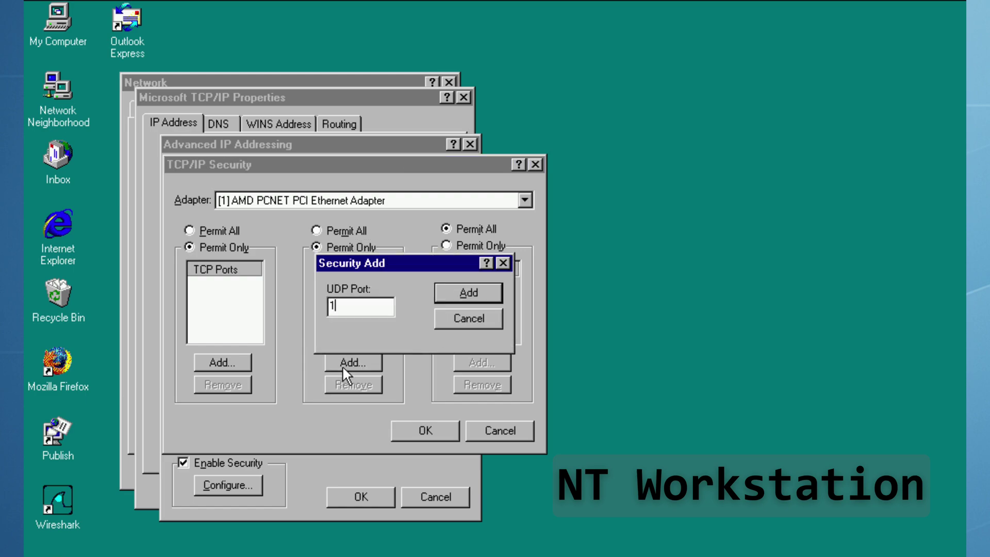
text(37)
key(Return)
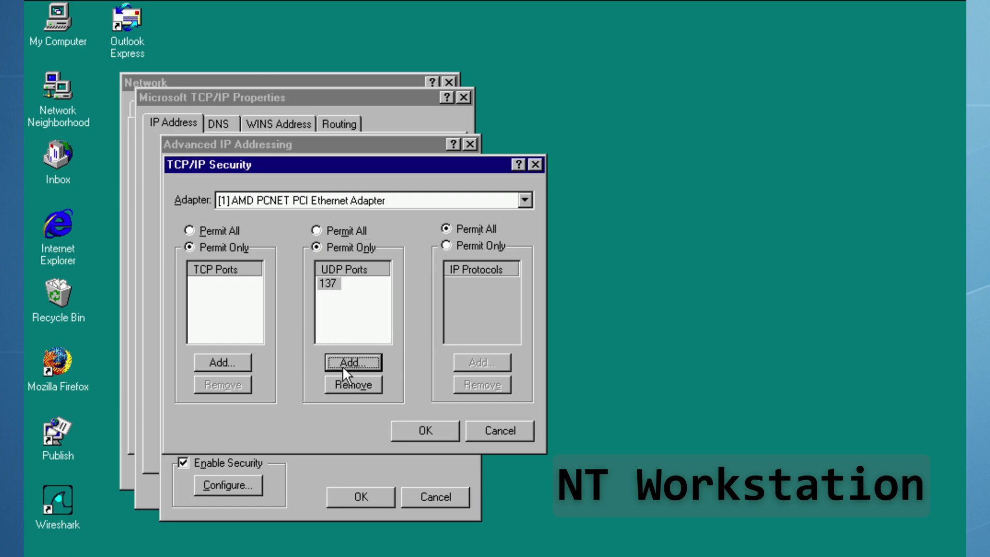
click(342, 365)
text(1)
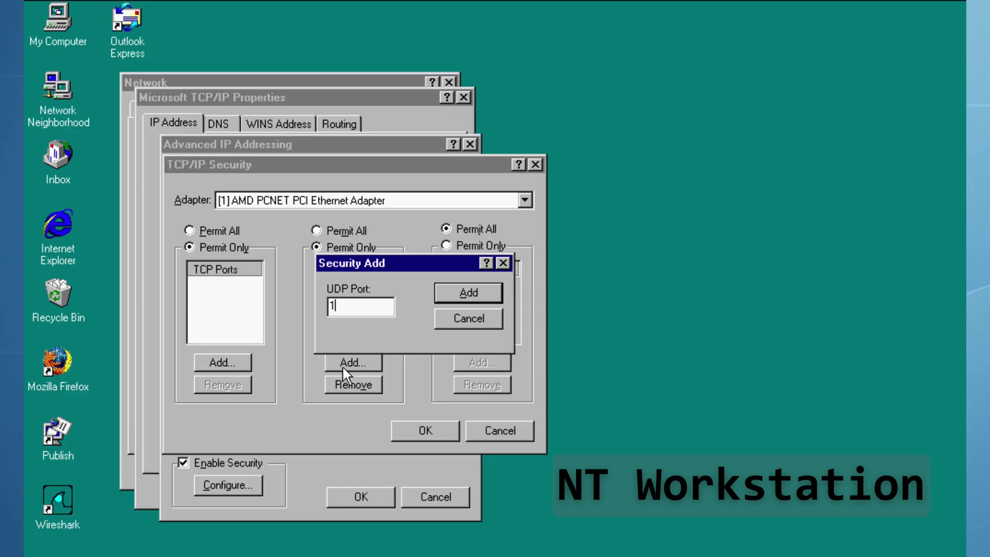
text(38)
click(460, 299)
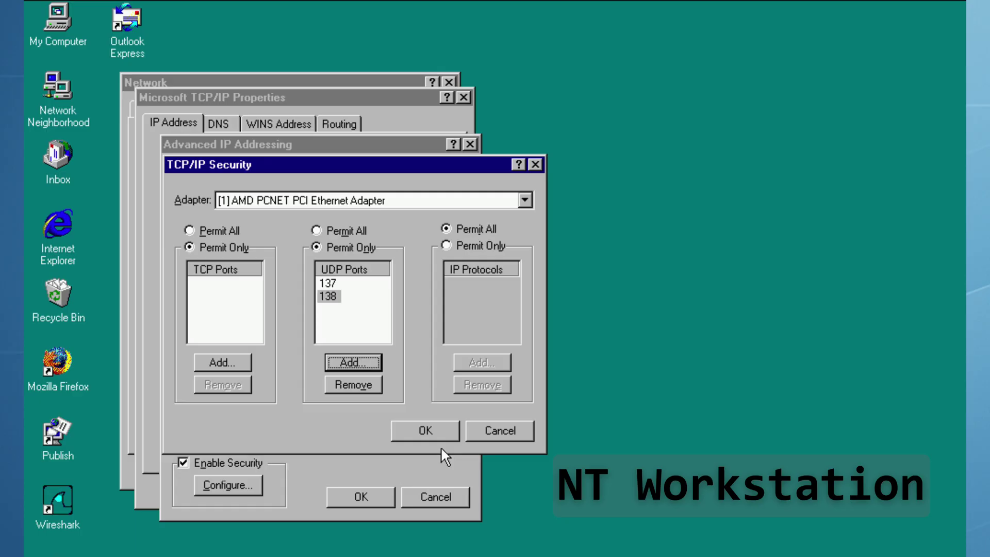
Apply the filtering and close all the TCP/IP and network dialogs.
click(433, 434)
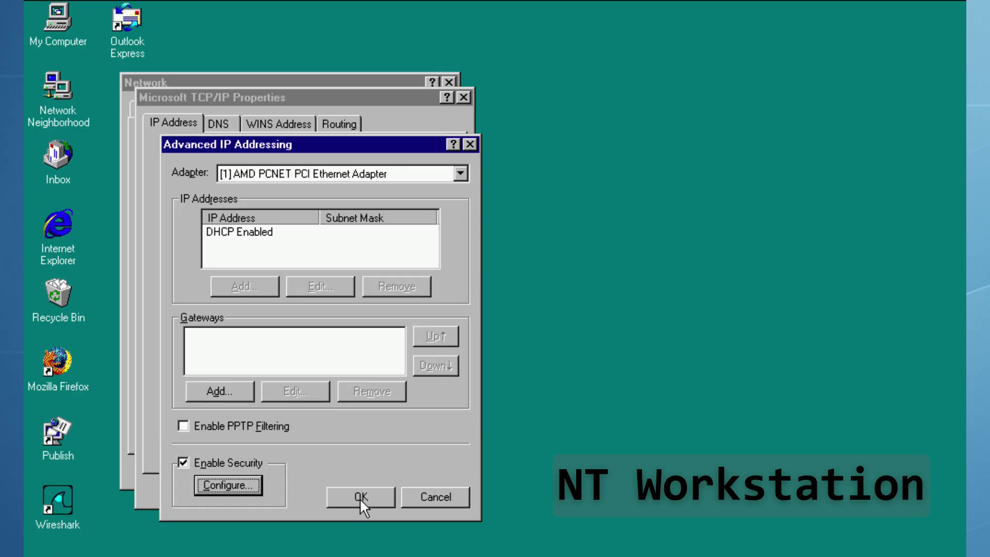
click(359, 497)
click(299, 486)
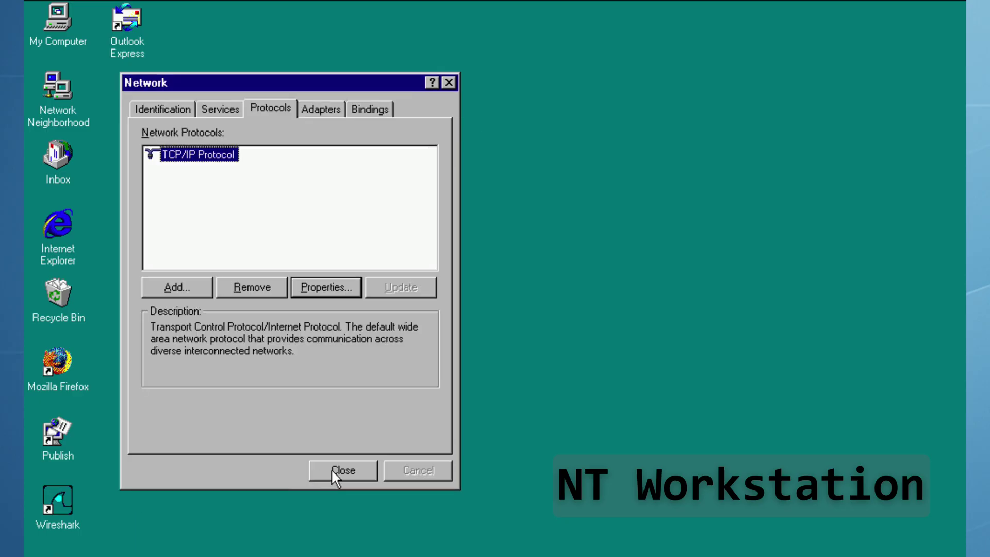
click(332, 470)
Restart the workstation and review the newest System Log entry in Event Viewer.
click(472, 401)
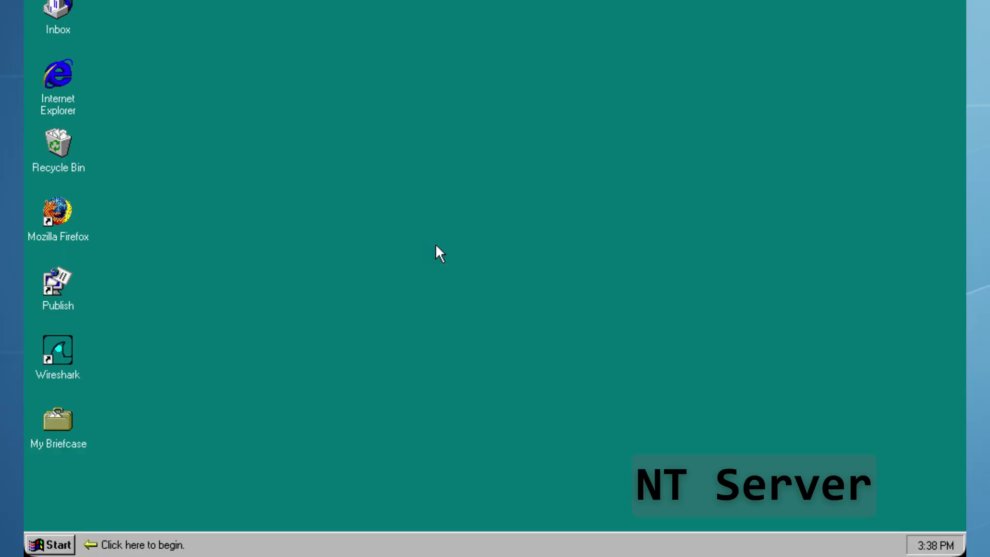
click(50, 545)
mouse_move(94, 332)
mouse_move(259, 234)
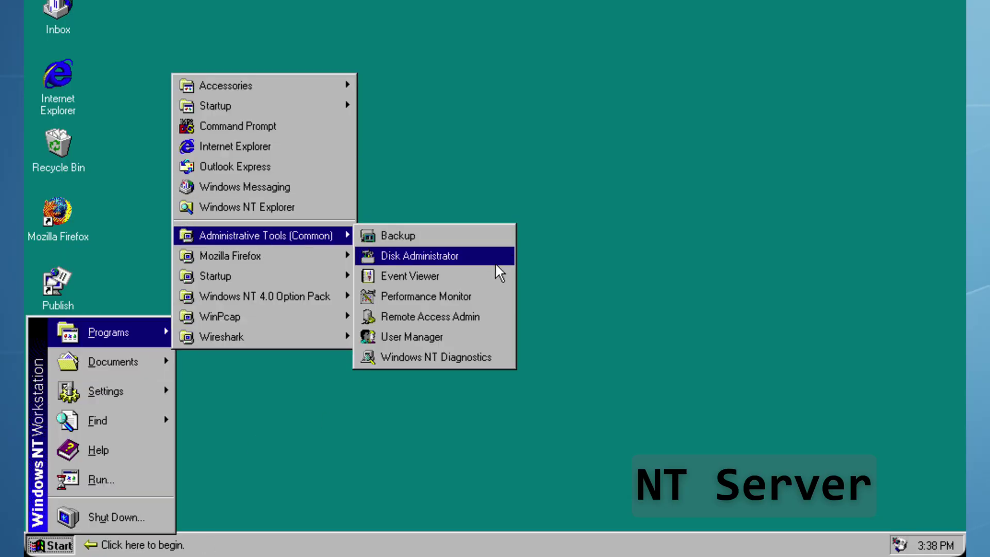
click(499, 274)
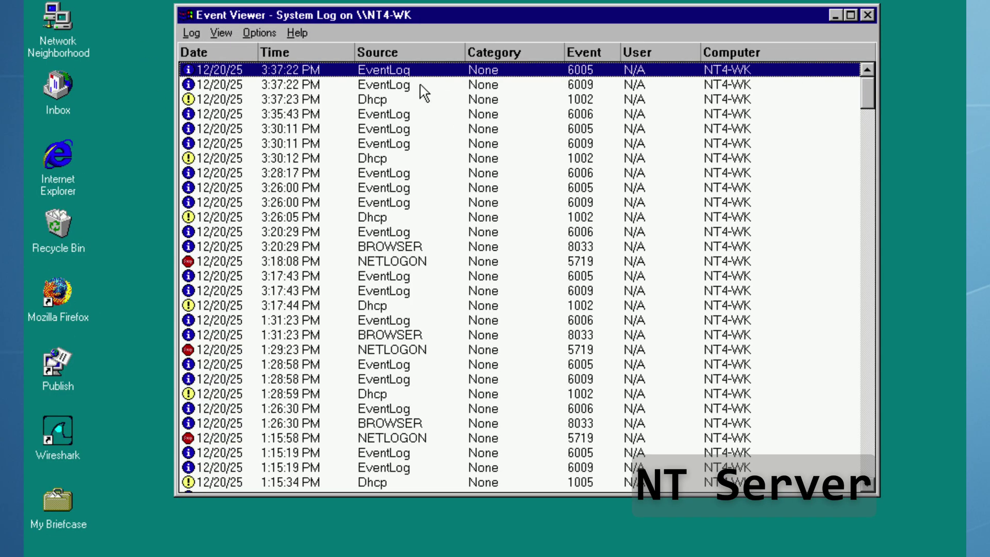
double_click(360, 68)
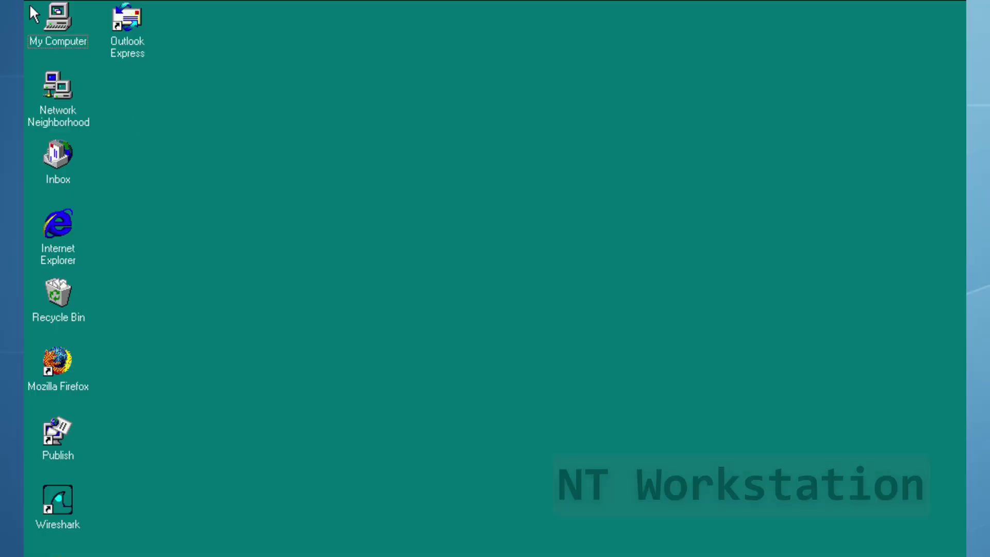
Share the C:\Ntn folder under the share name NTN.
double_click(58, 18)
double_click(257, 213)
click(431, 247)
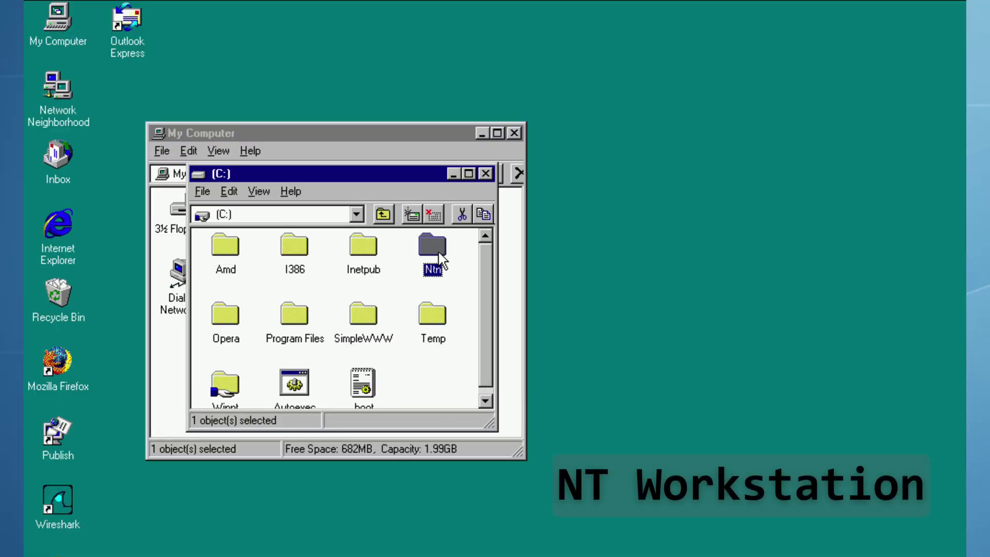
right_click(431, 247)
click(468, 316)
click(126, 103)
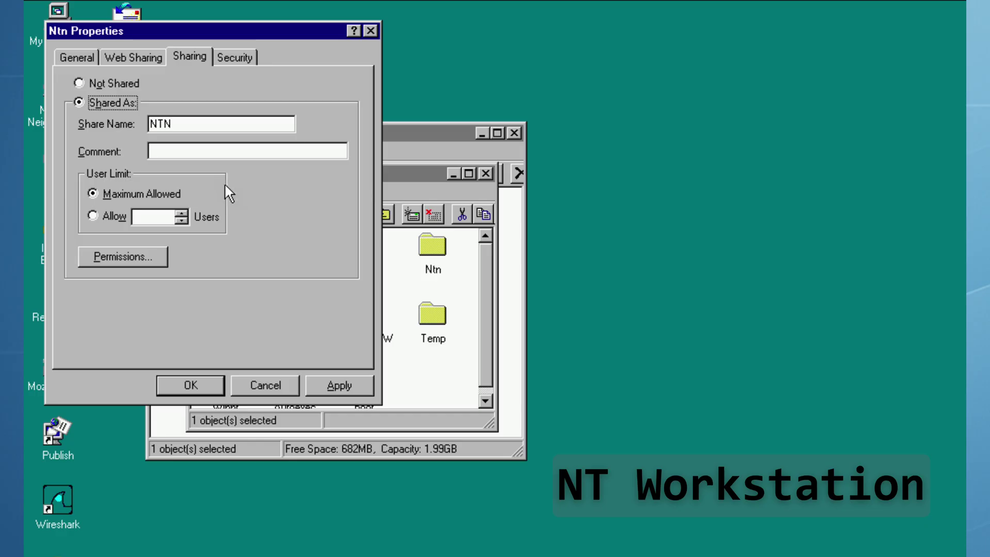
click(191, 385)
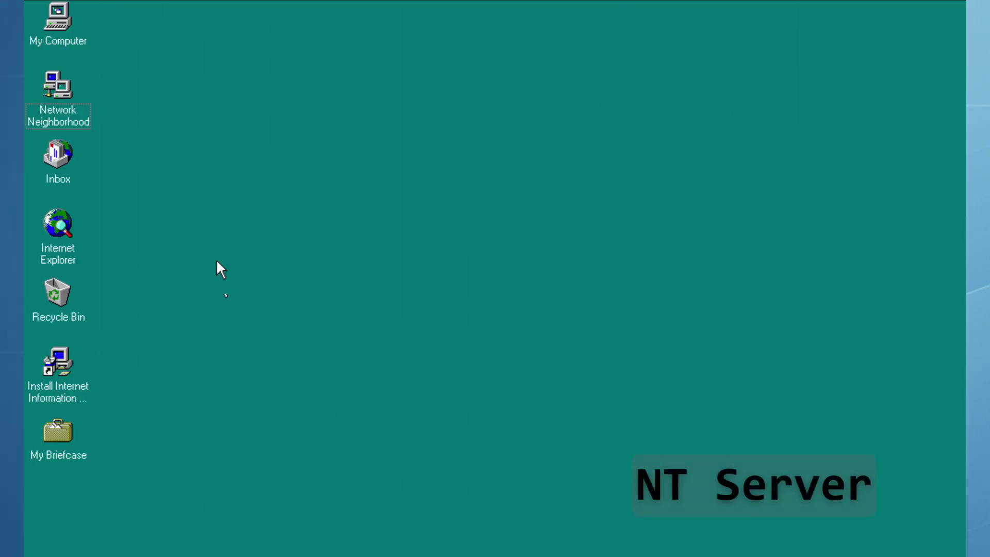
Try browsing Nt4-wk from the server's Network Neighborhood, getting 'network path not found'.
double_click(55, 116)
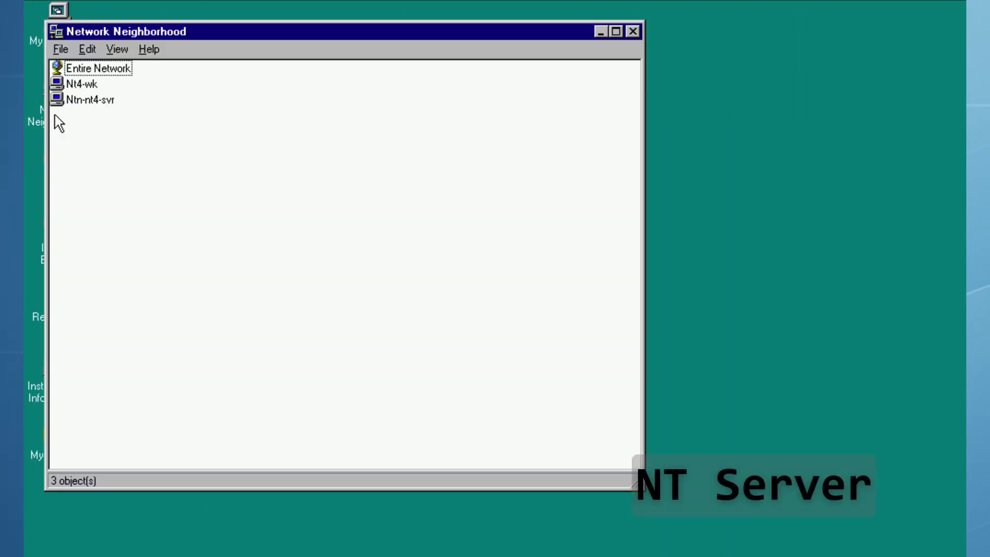
double_click(94, 85)
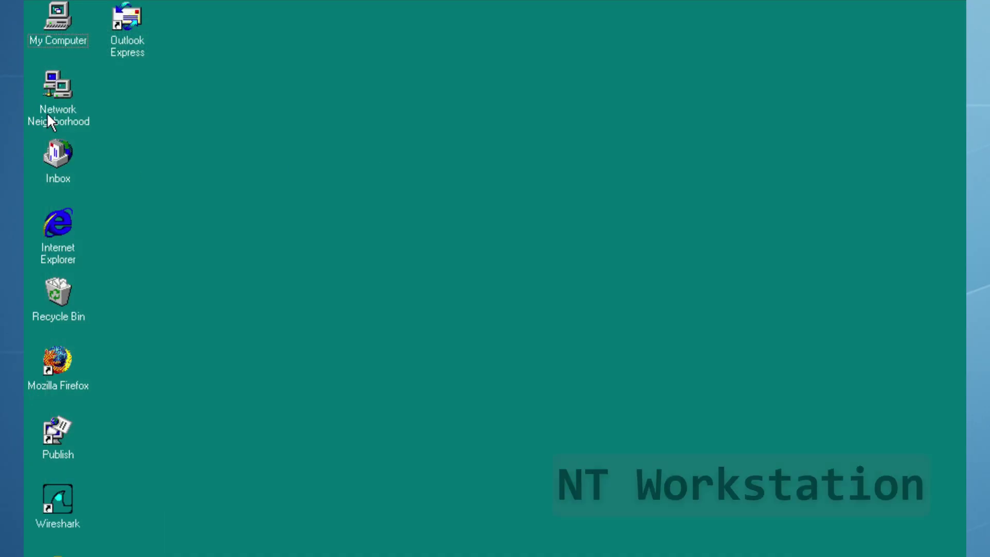
right_click(50, 123)
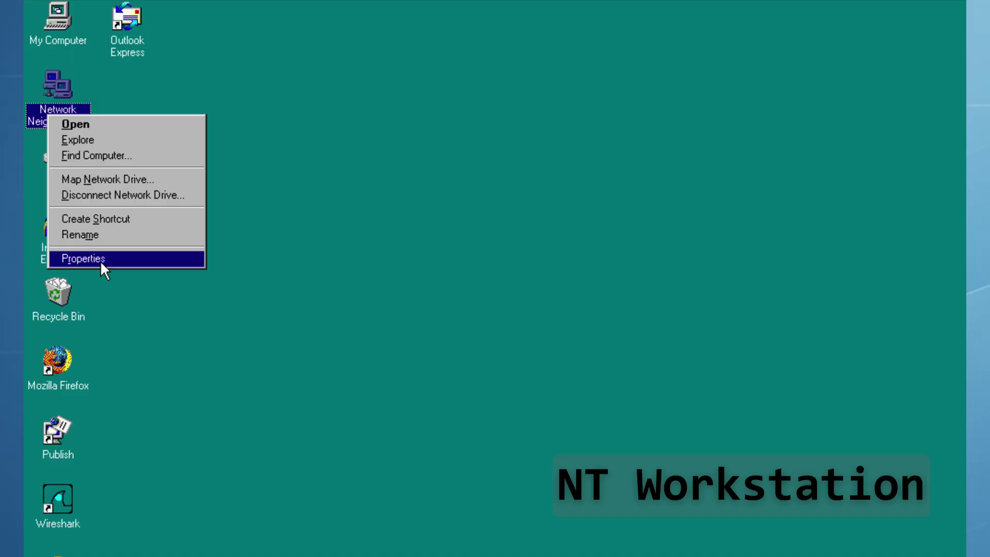
Add TCP port 139 to the workstation's permitted ports and apply it through all dialogs.
click(102, 259)
click(266, 112)
click(343, 300)
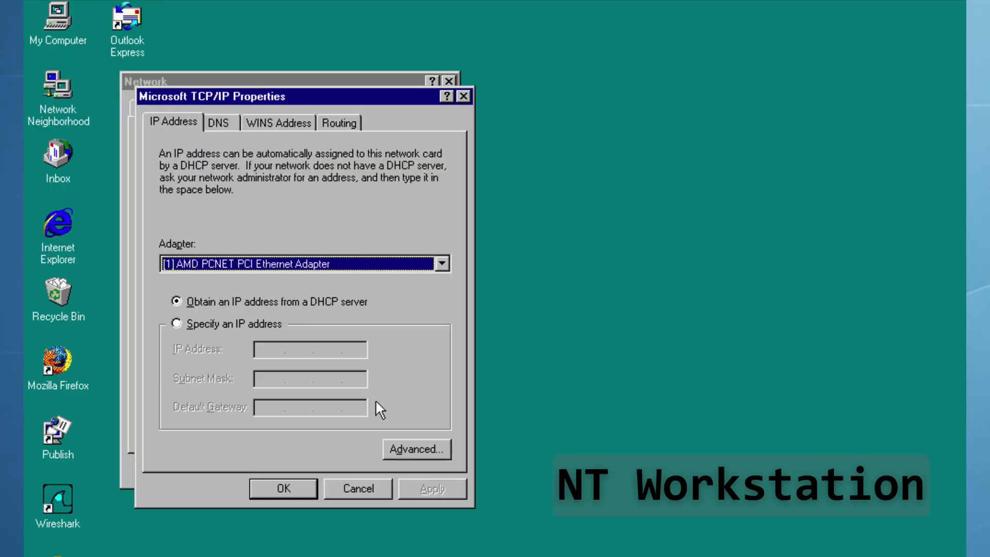
click(403, 448)
click(240, 481)
click(223, 362)
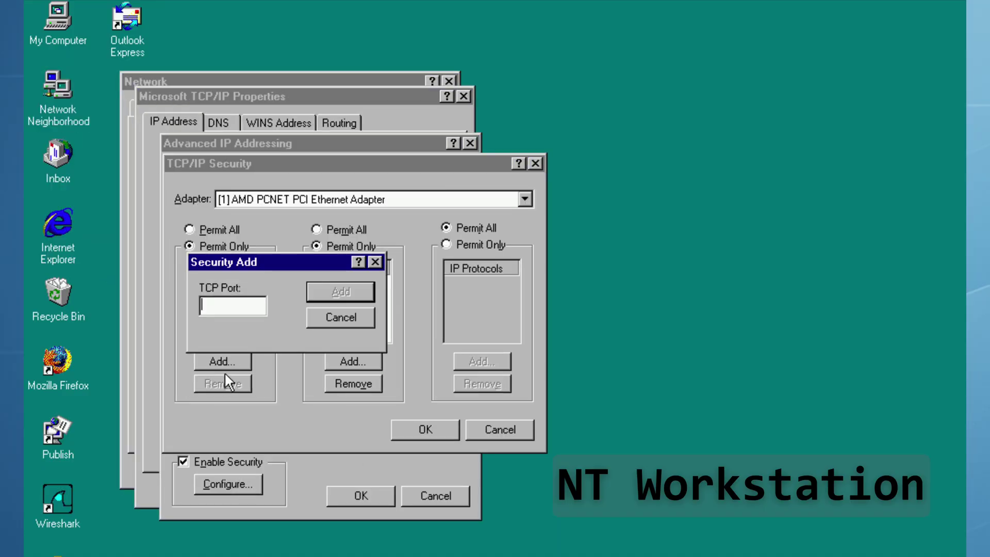
text(139)
click(341, 292)
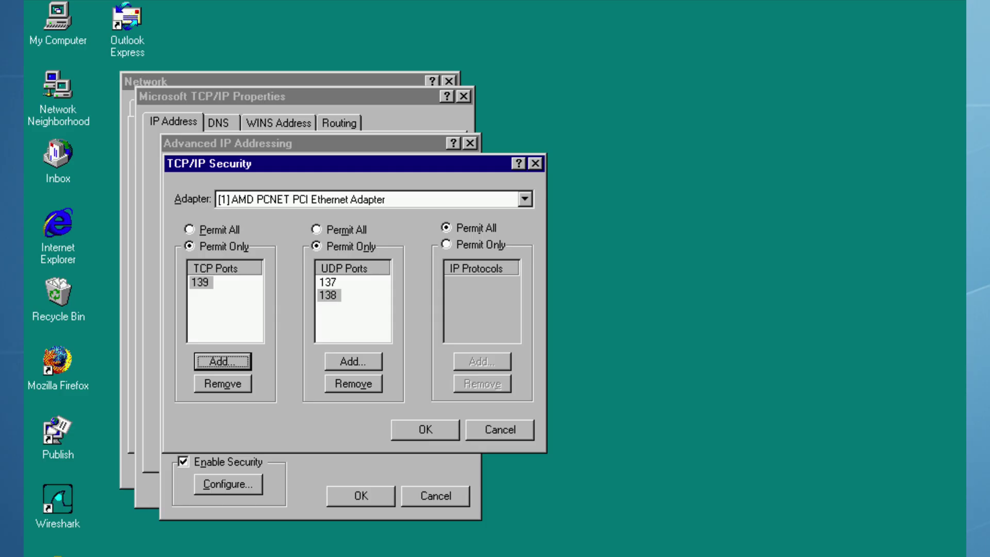
click(425, 429)
click(361, 496)
key(Return)
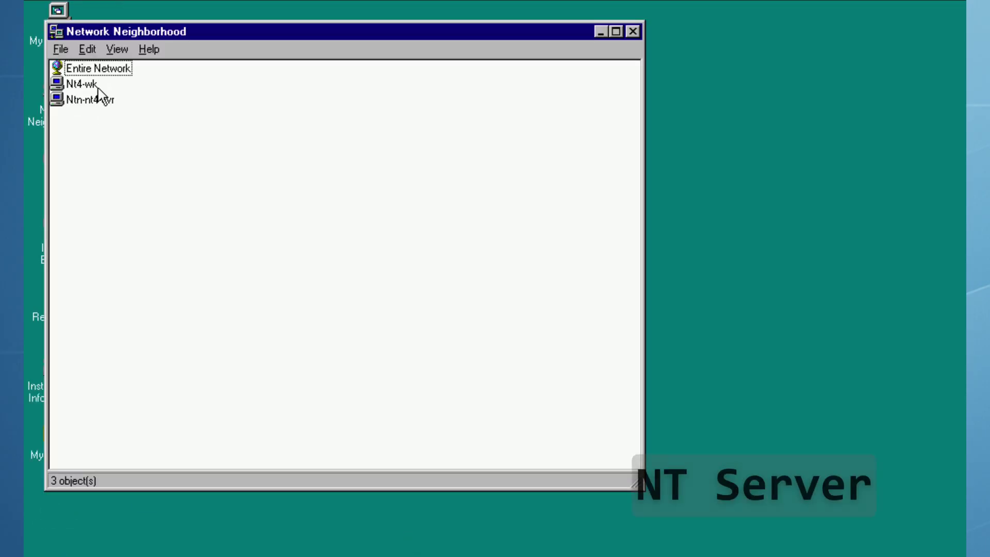
Browse the NTN share's four folders on Nt4-wk, then view NT4-WK's properties in Server Manager.
click(96, 88)
double_click(97, 86)
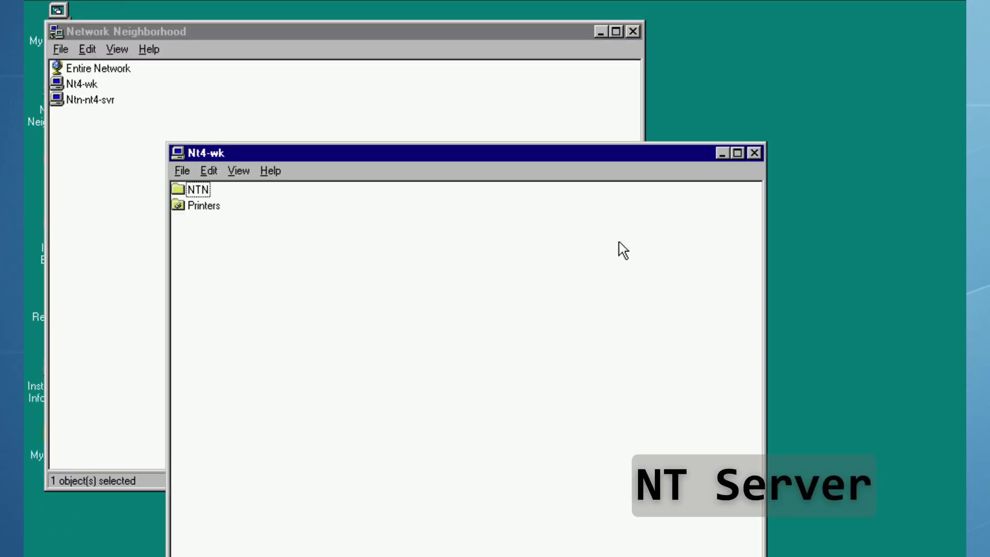
double_click(195, 190)
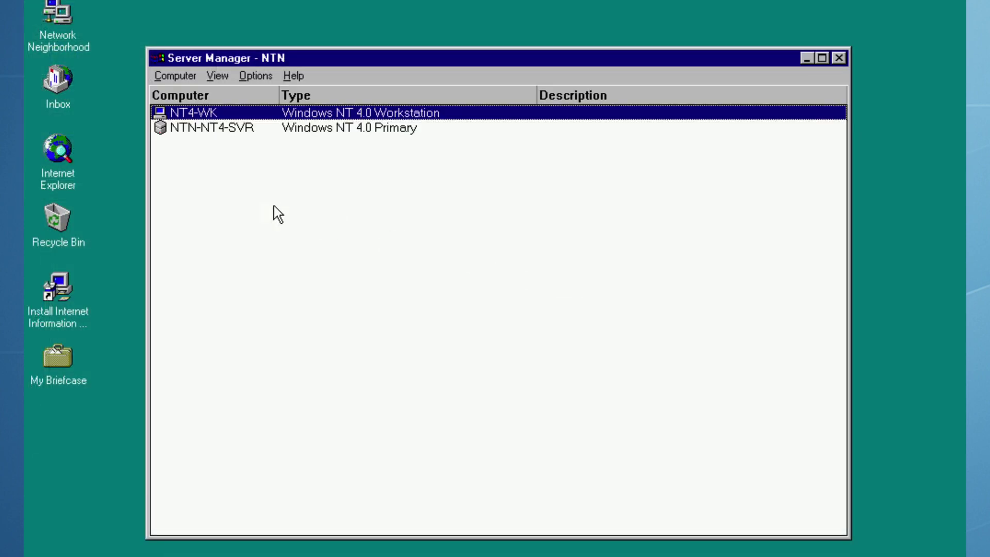
double_click(204, 112)
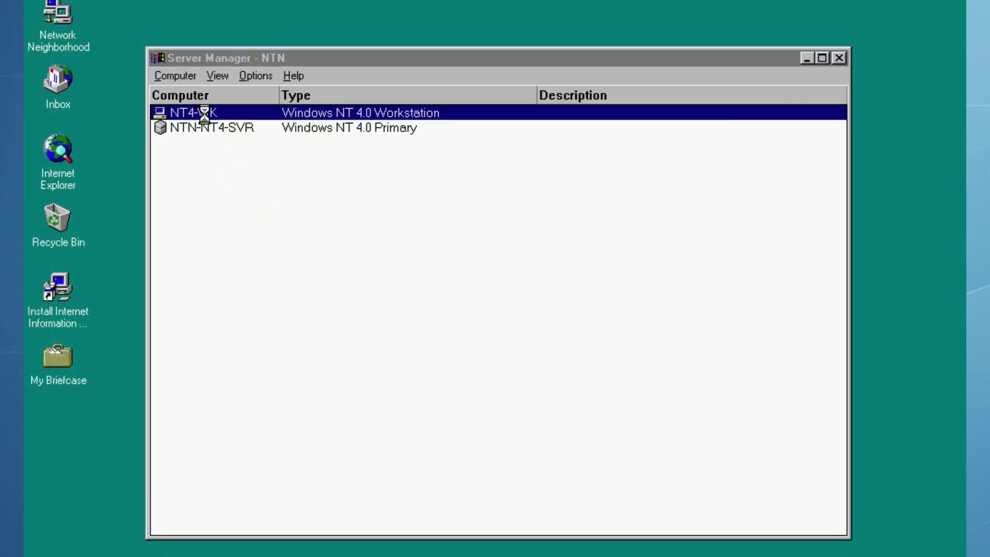